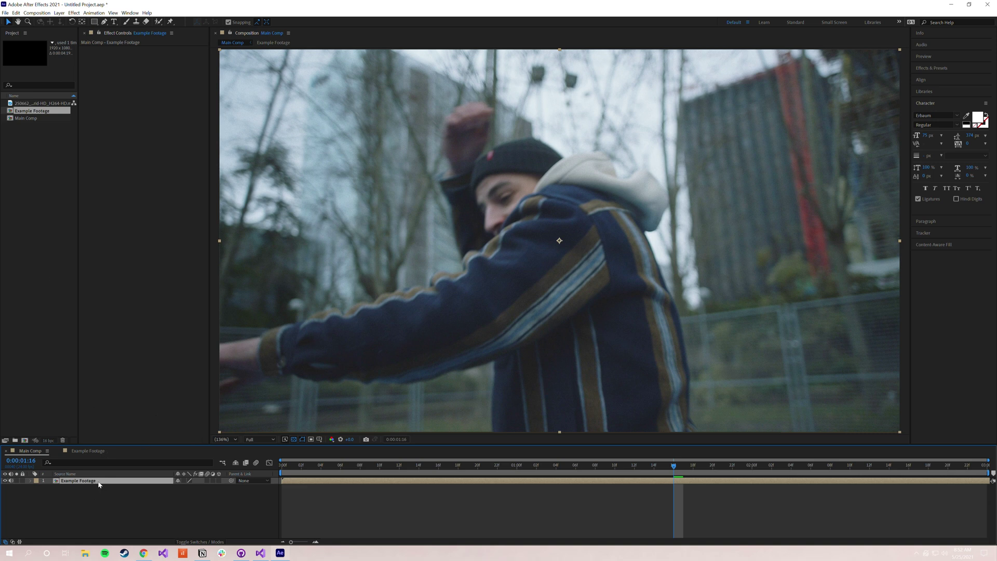
# Return Main Comp to 0:00:00:00 and play a preview of the dance footage
pyautogui.click(283, 468)
pyautogui.press('space')
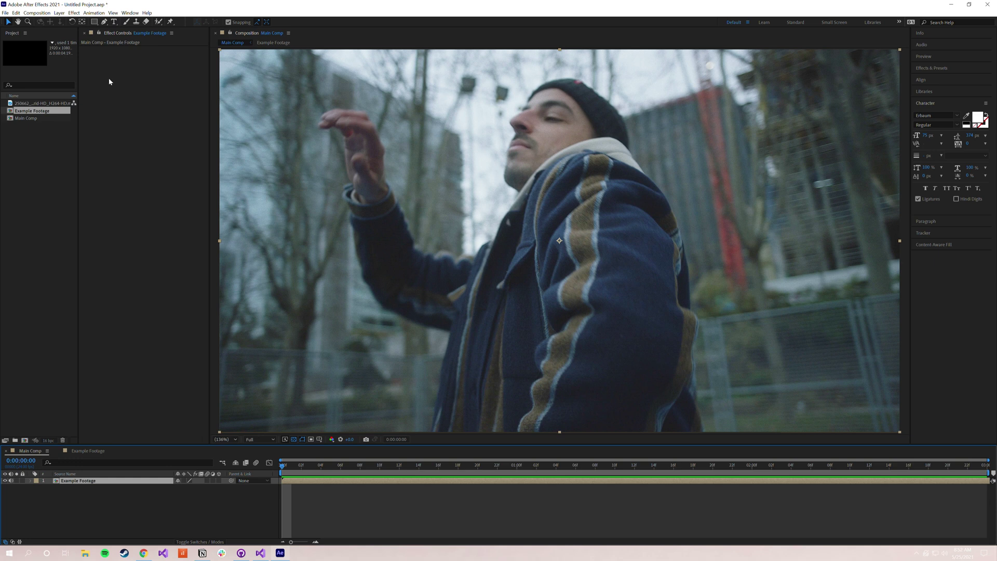
# Apply Effect > Will Cecil > CRT Converter to the Example Footage layer
pyautogui.click(75, 14)
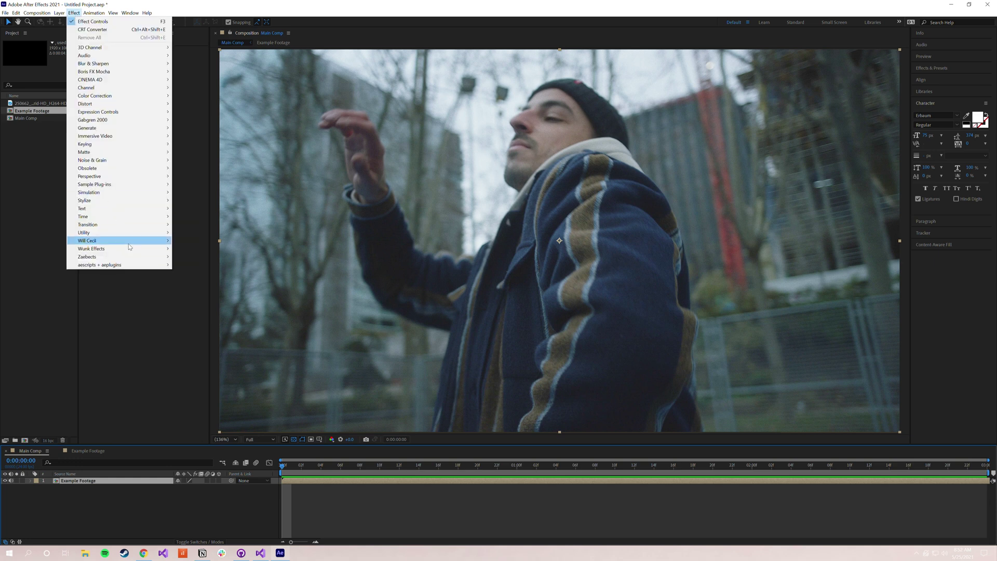
pyautogui.moveTo(129, 246)
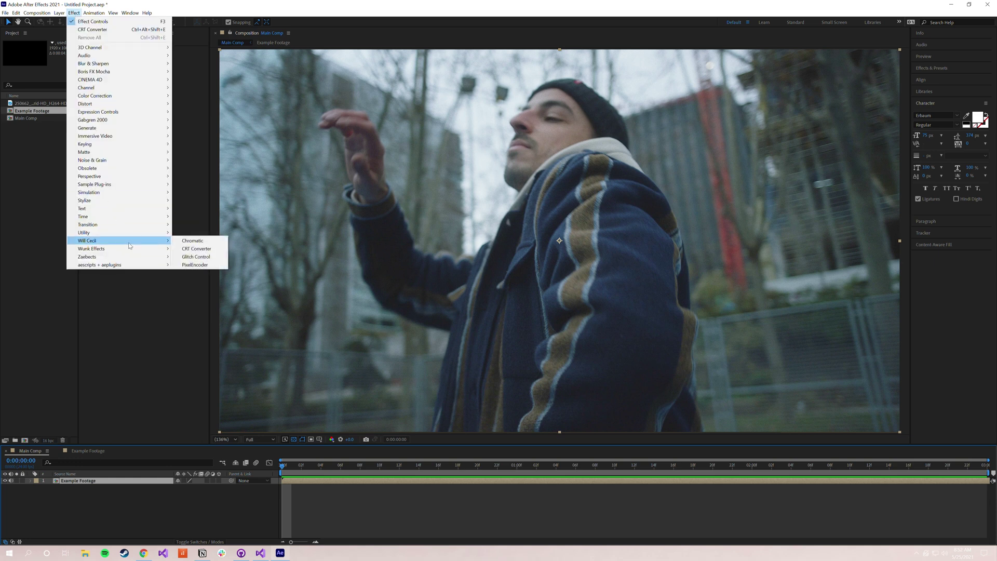
pyautogui.click(198, 249)
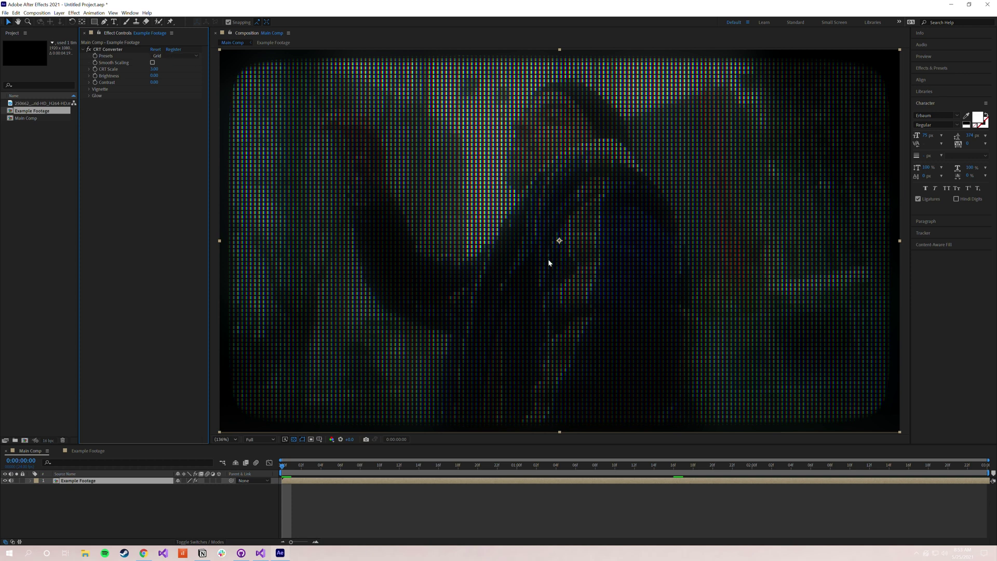
pyautogui.scroll(6, 542, 245)
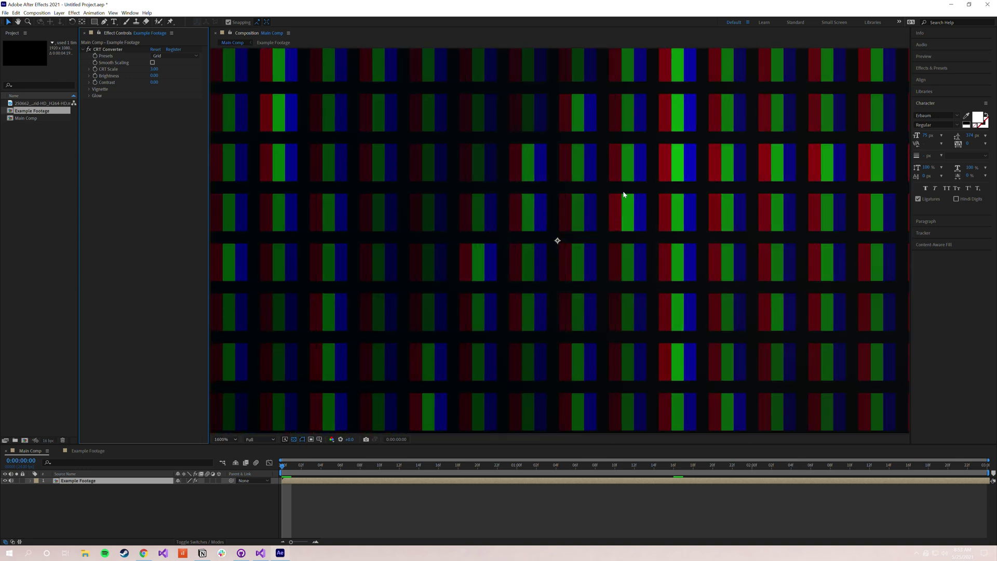
# Try the Staggered (Vertical), Staggered (Horizontal) and Trinitron (Vertical) CRT Converter presets
pyautogui.hotkey('shift', '/')
pyautogui.click(163, 56)
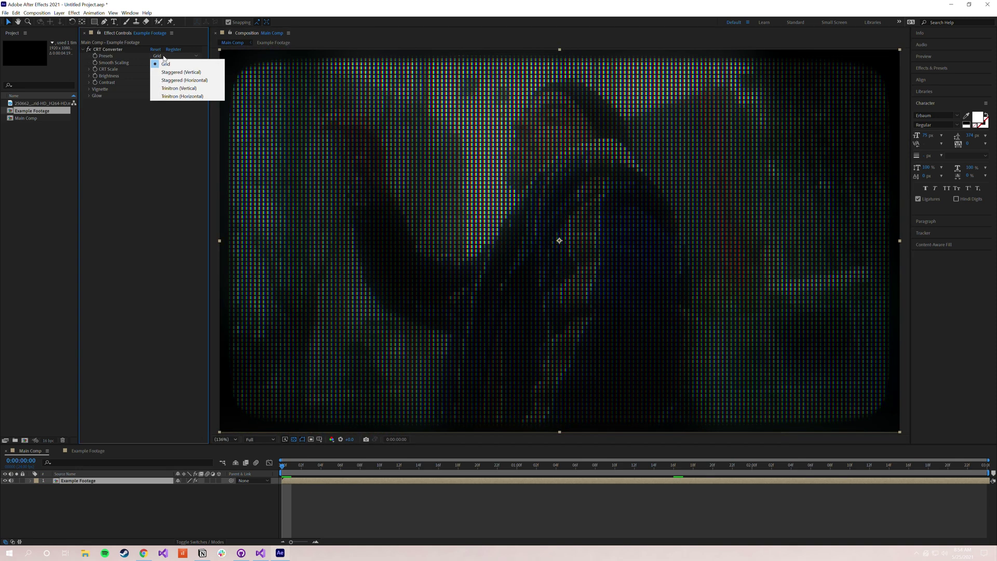
pyautogui.click(170, 73)
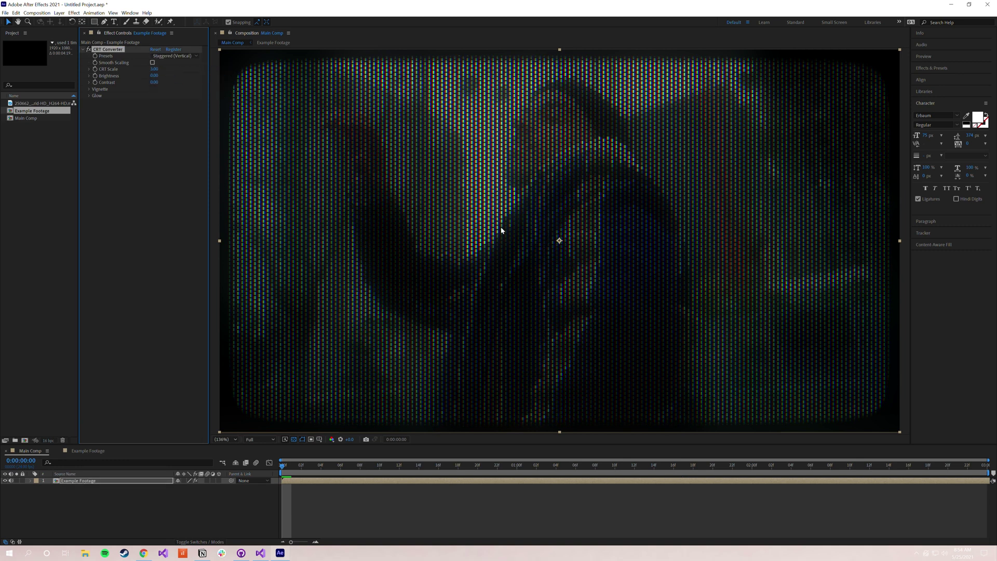
pyautogui.click(177, 56)
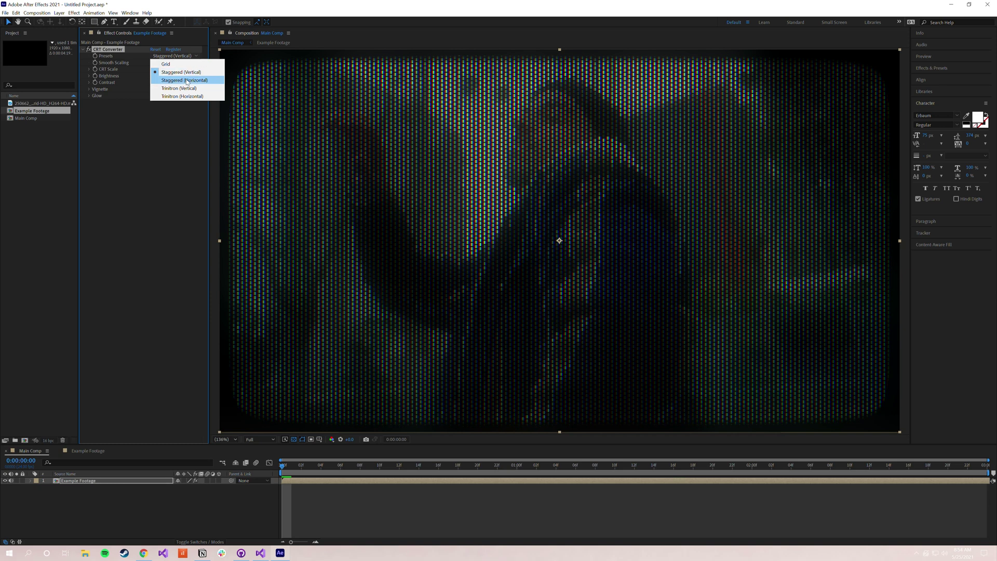
pyautogui.click(187, 80)
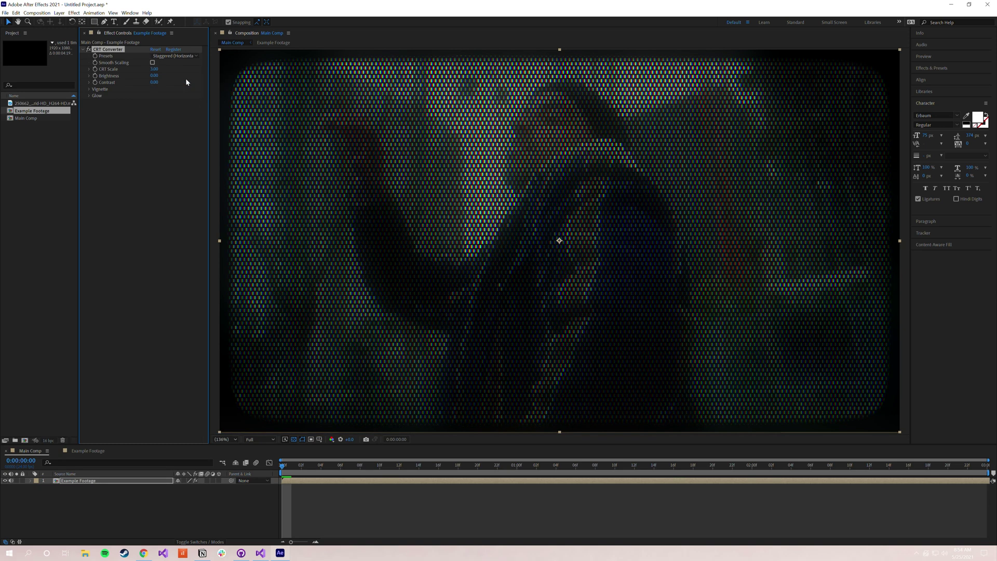
pyautogui.click(187, 56)
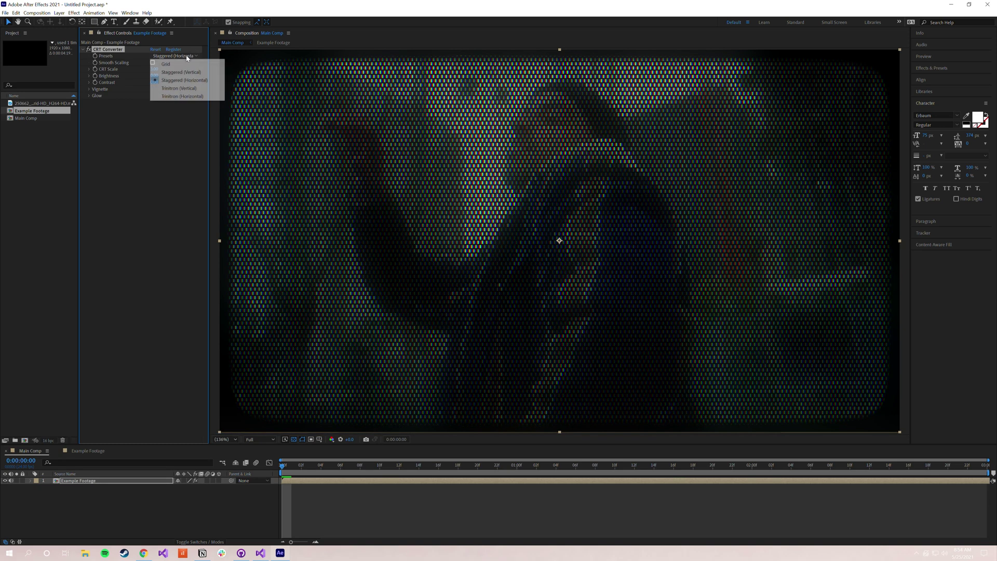
pyautogui.click(193, 88)
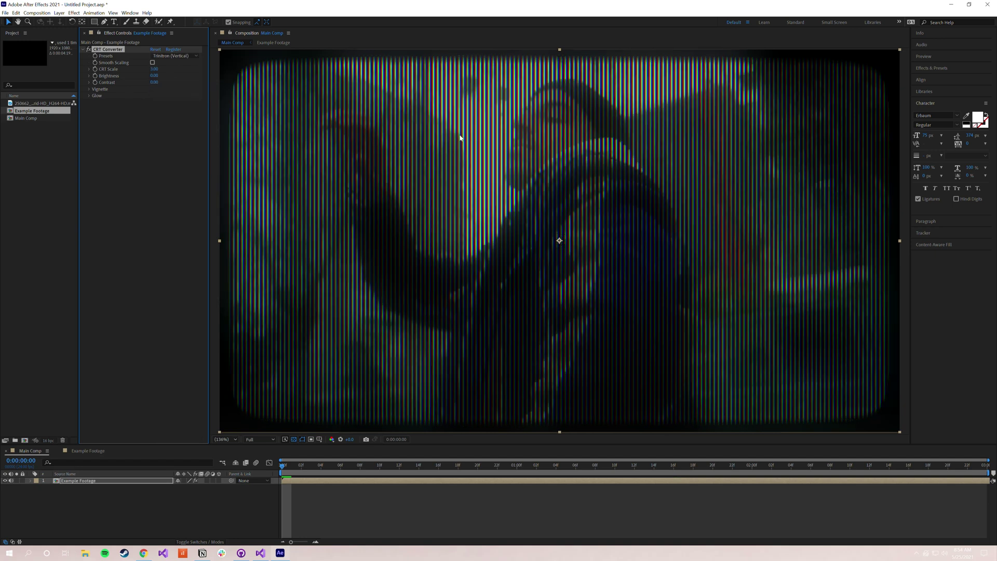
# Settle the CRT Converter preset on Trinitron (Horizontal) and fit the frame in the viewer
pyautogui.scroll(6, 527, 195)
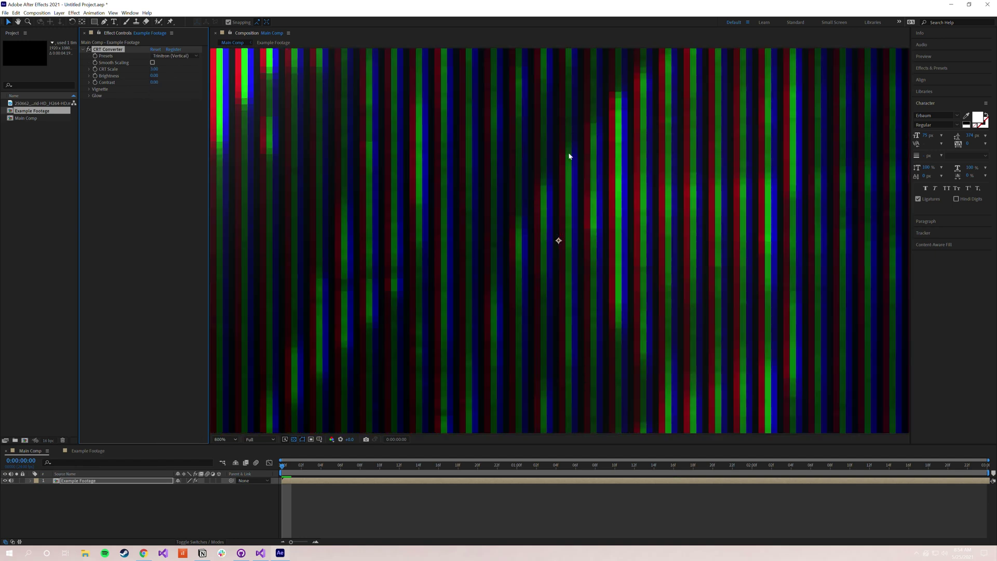
pyautogui.scroll(-6, 568, 156)
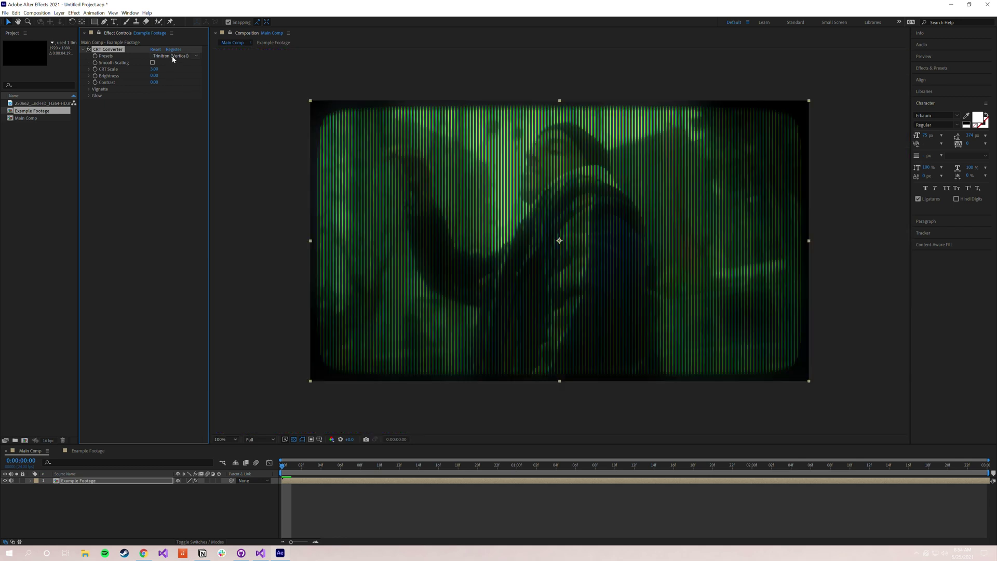
pyautogui.click(174, 56)
pyautogui.click(185, 99)
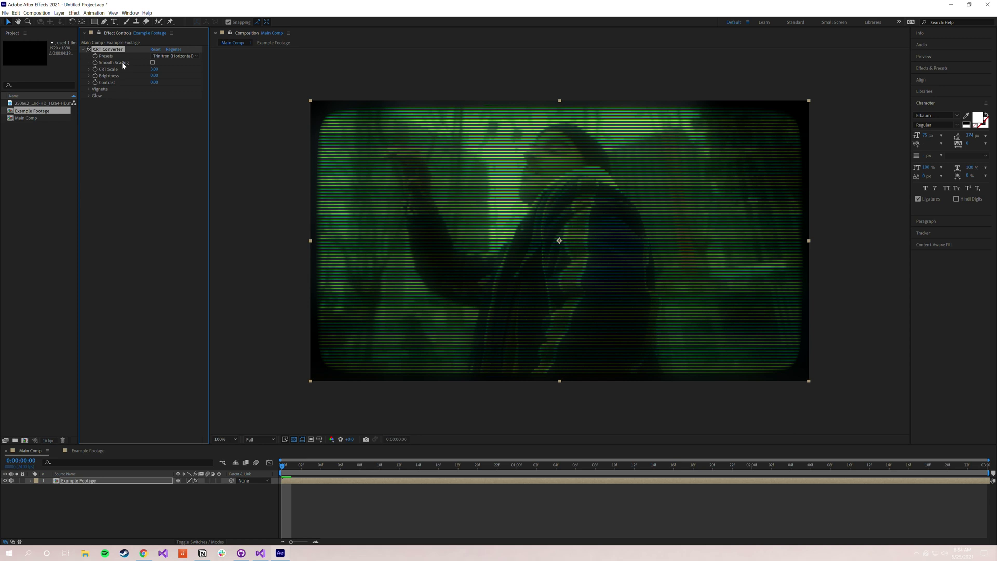
pyautogui.hotkey('shift', '/')
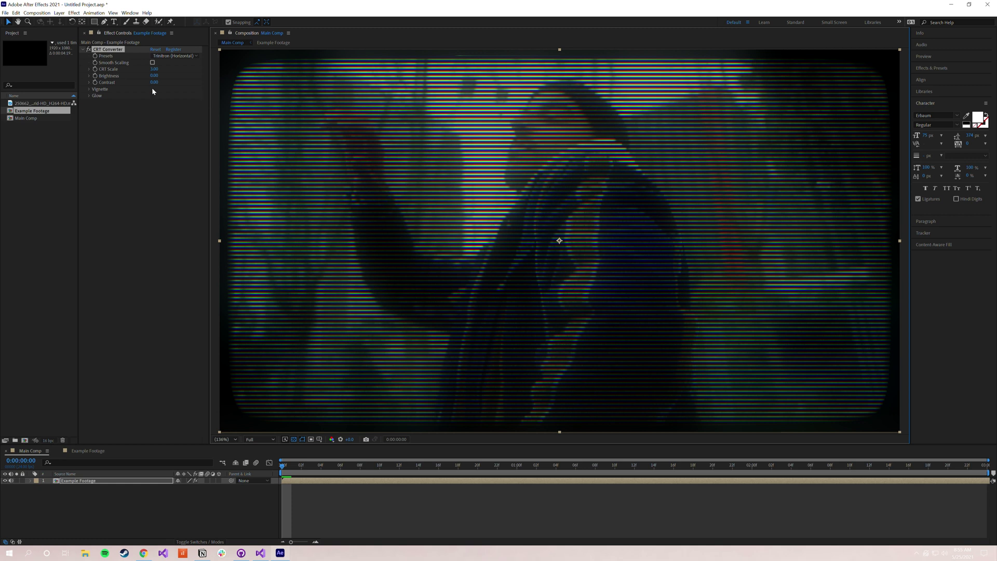
# Switch the CRT Converter preset to Grid, with CRT Scale 1.50 and Smooth Scaling unchecked
pyautogui.moveTo(154, 74); pyautogui.dragTo(167, 68)
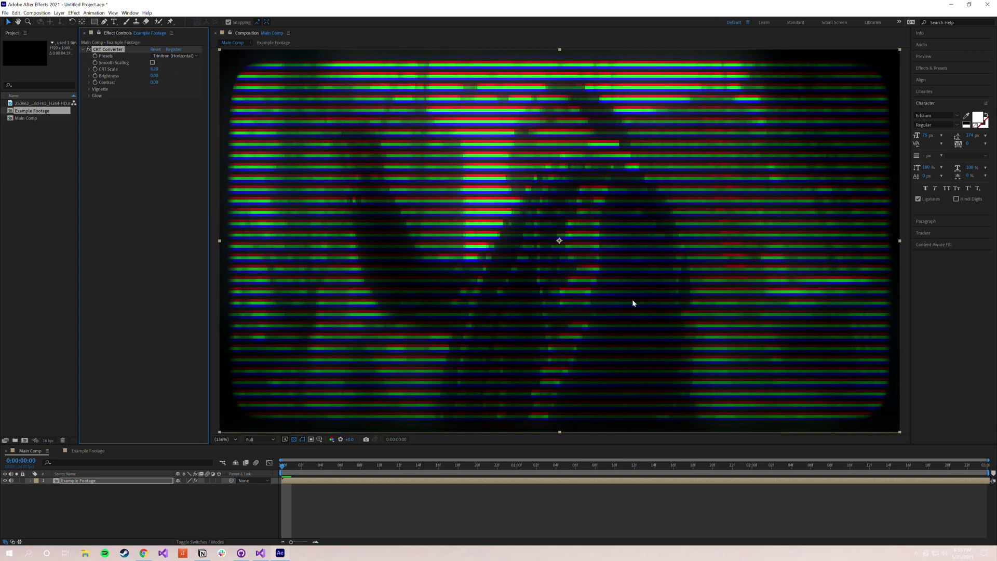
pyautogui.click(152, 63)
pyautogui.moveTo(150, 69); pyautogui.dragTo(138, 70)
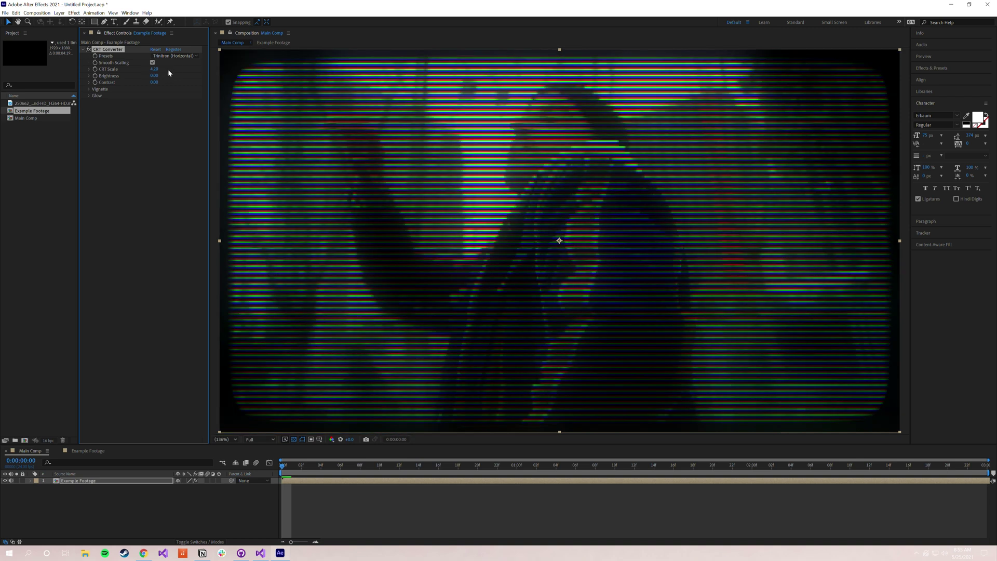
pyautogui.click(177, 58)
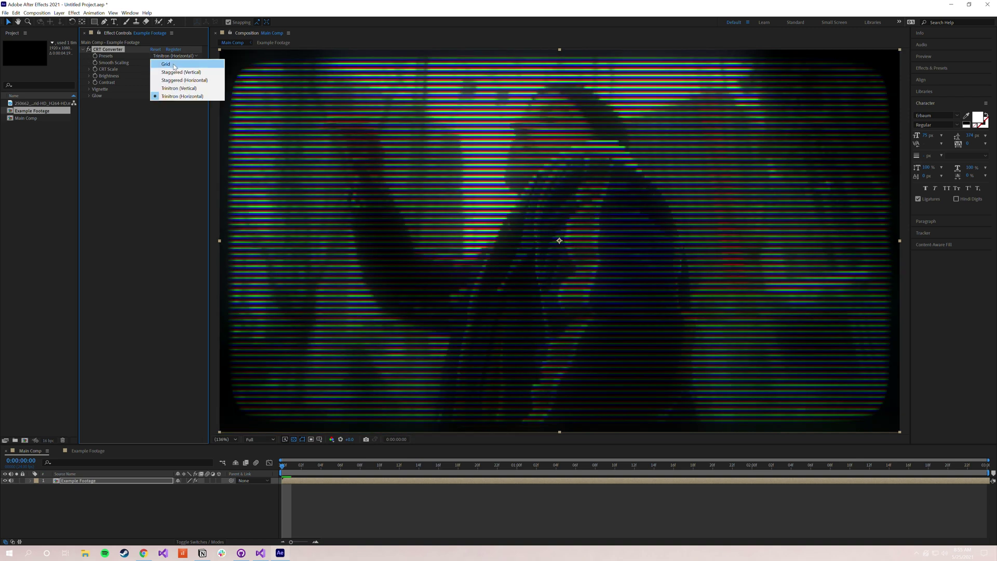
pyautogui.click(175, 64)
pyautogui.moveTo(154, 69); pyautogui.dragTo(148, 69)
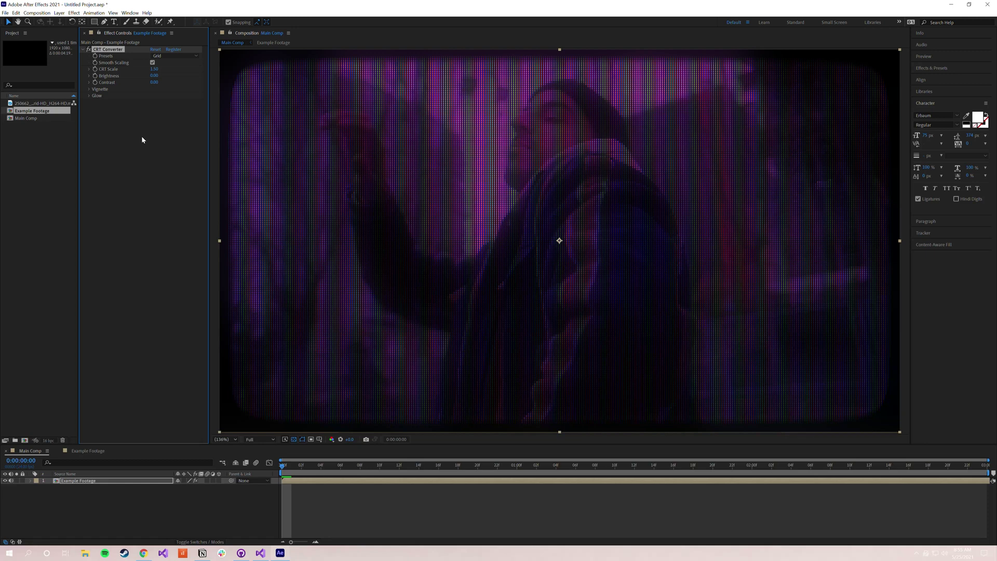
pyautogui.click(153, 63)
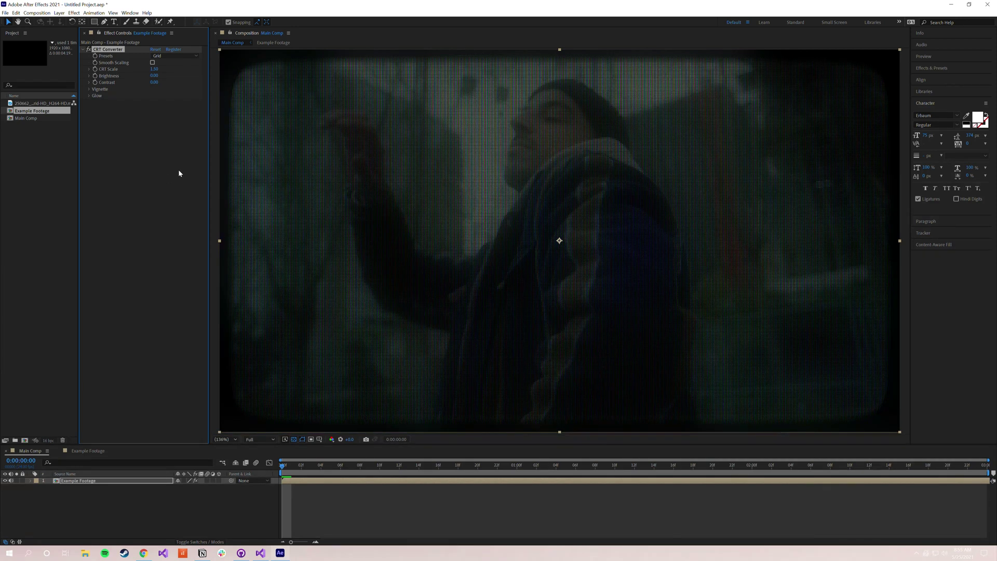
# Try CRT Scale values of 3, 1 and then 7 on the CRT Converter
pyautogui.click(154, 69)
pyautogui.write('3')
pyautogui.press('Return')
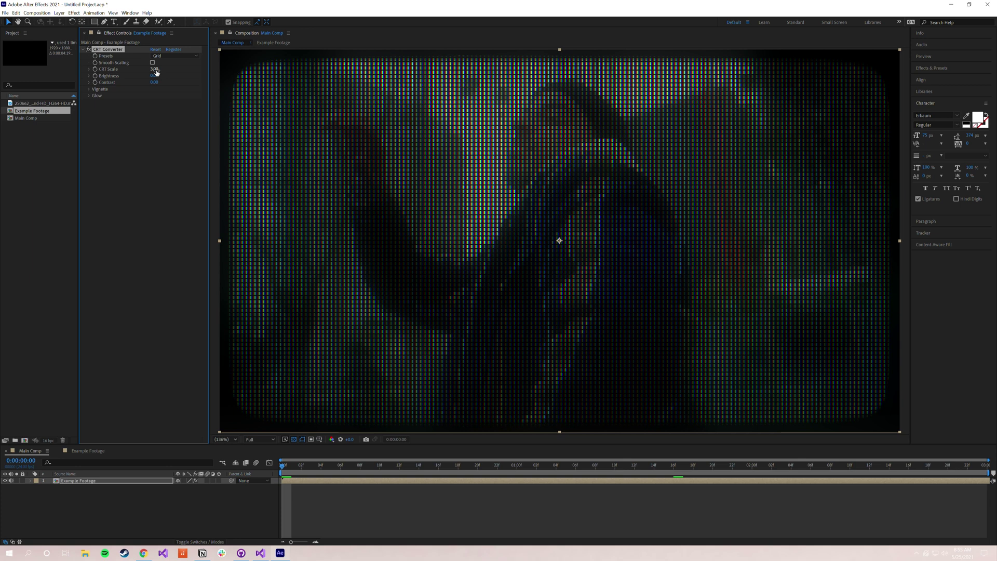
pyautogui.click(155, 69)
pyautogui.write('1')
pyautogui.press('Return')
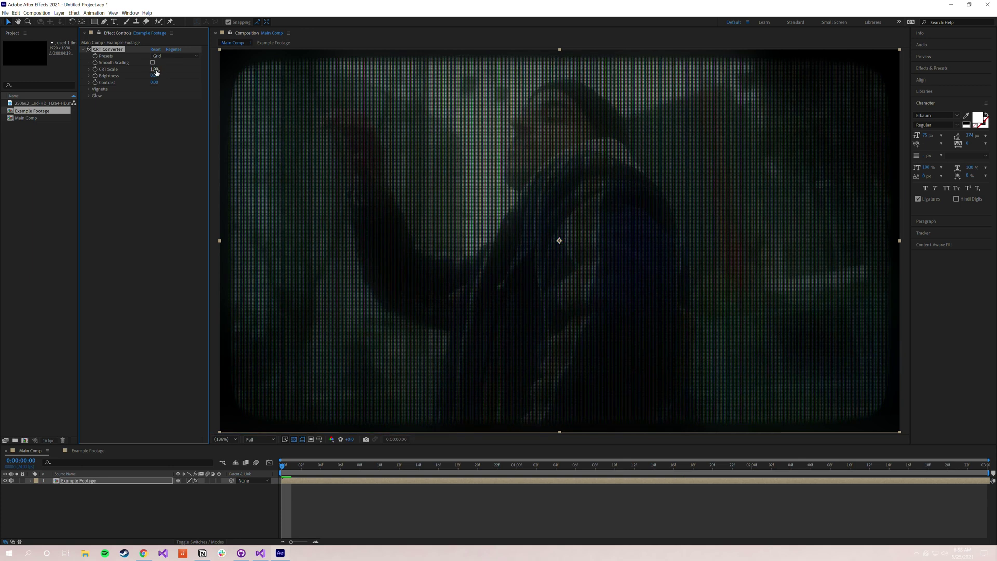
pyautogui.click(155, 70)
pyautogui.write('7')
pyautogui.press('Return')
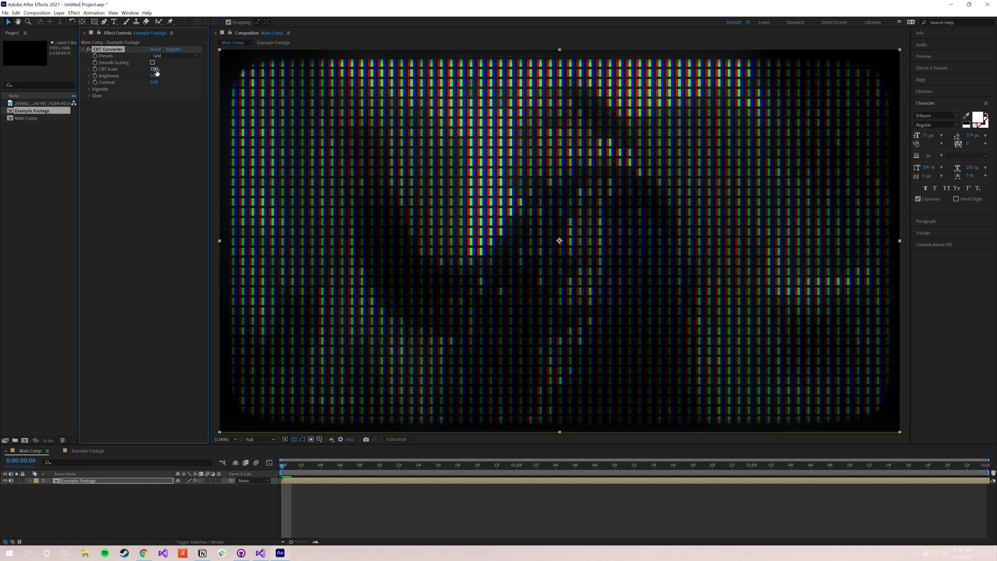
# Preview the effect in motion, then lower CRT Scale to 2.00
pyautogui.press('space')
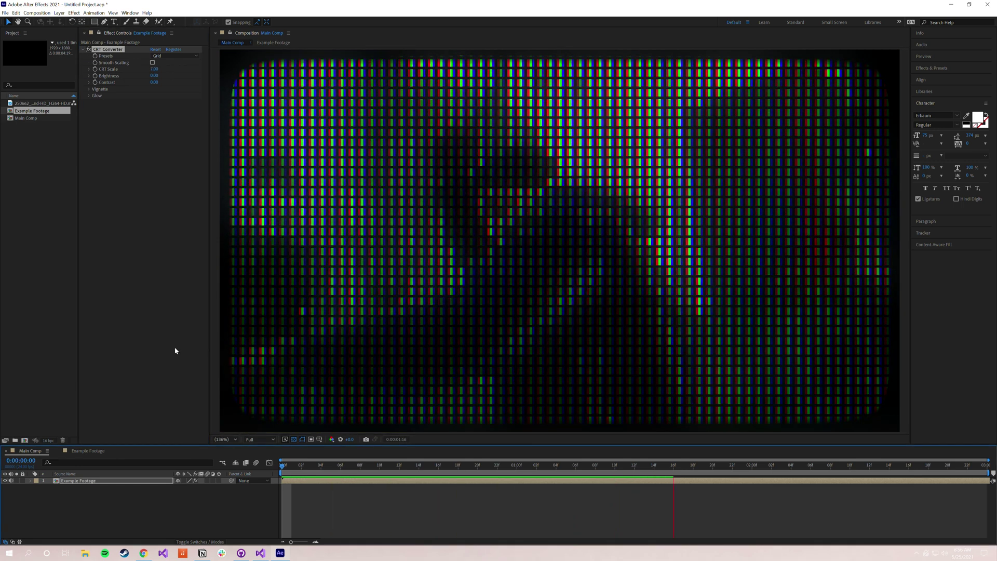
pyautogui.press('space')
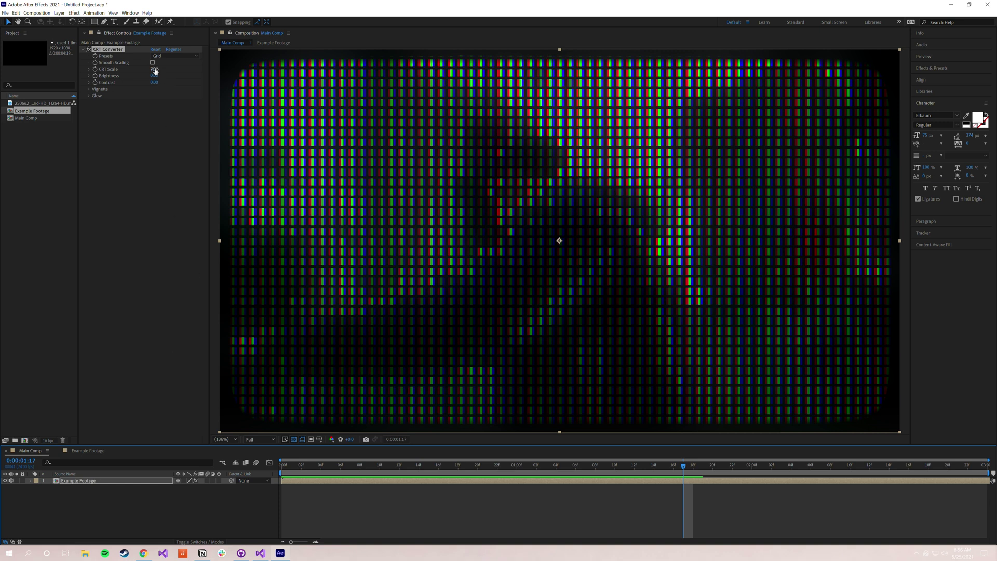
pyautogui.moveTo(155, 71); pyautogui.dragTo(142, 174)
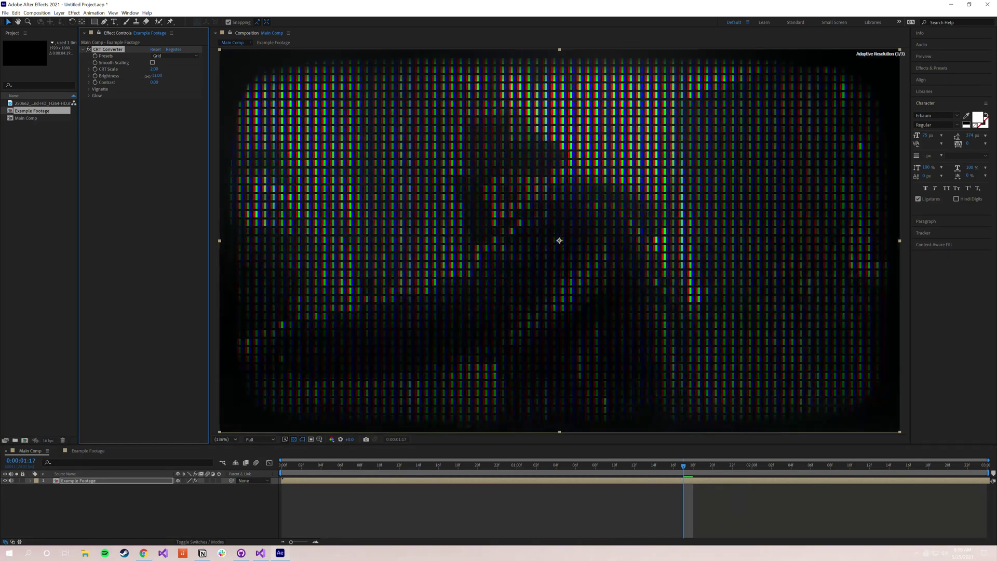
# Enter 0 for both CRT Converter Brightness and Contrast, then deselect the effect
pyautogui.click(154, 76)
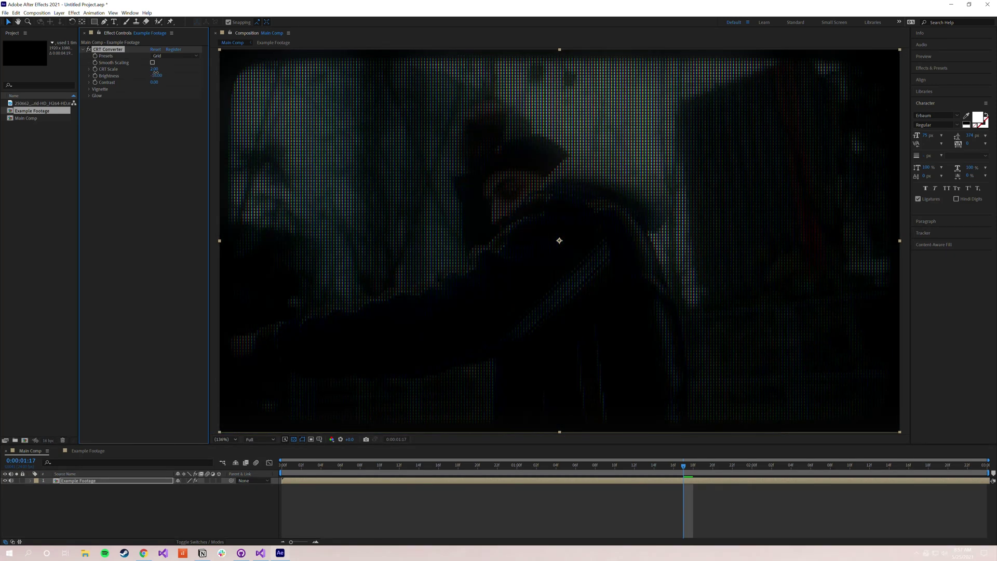
pyautogui.write('0')
pyautogui.press('Return')
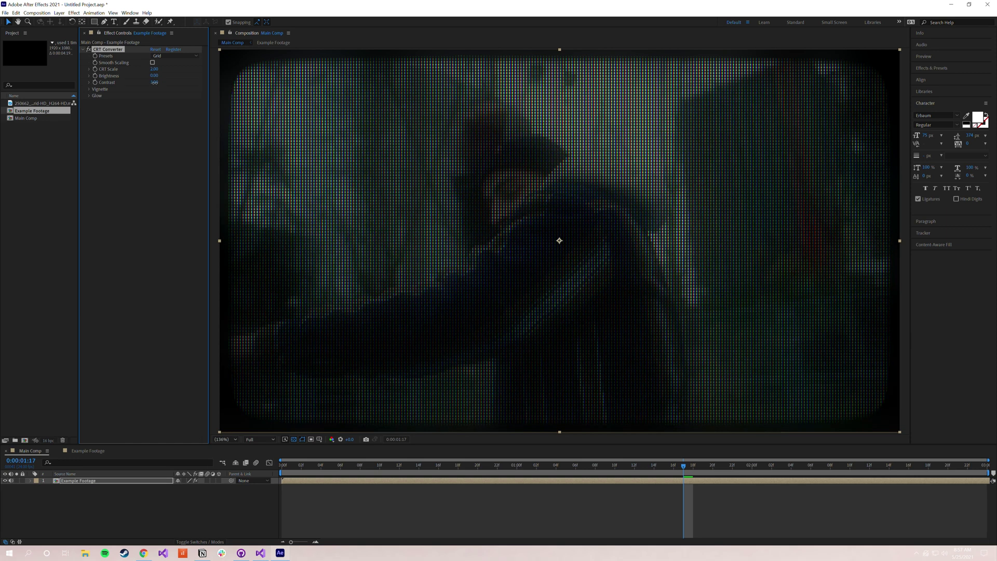
pyautogui.moveTo(153, 82); pyautogui.dragTo(132, 83)
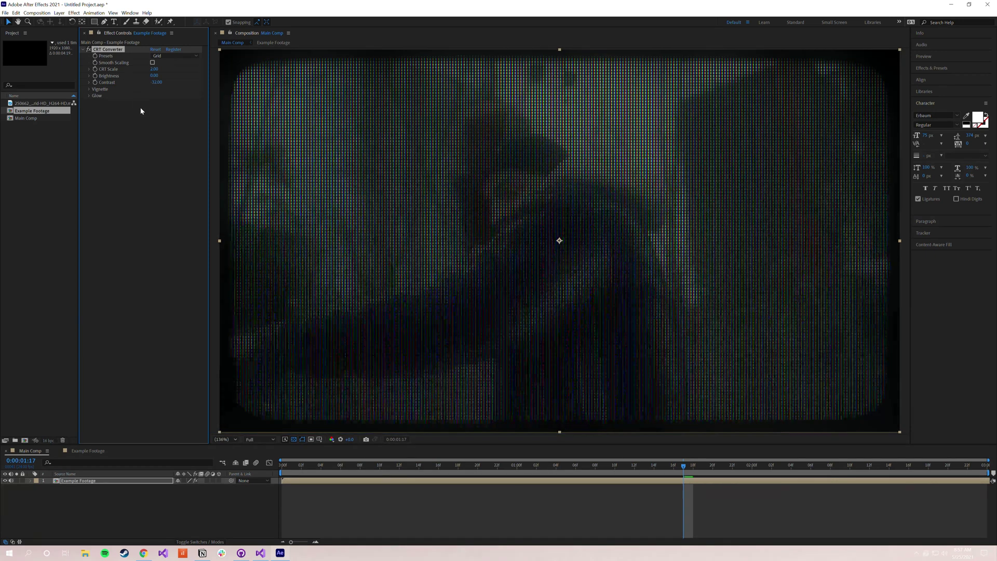
pyautogui.click(154, 82)
pyautogui.write('0')
pyautogui.press('Return')
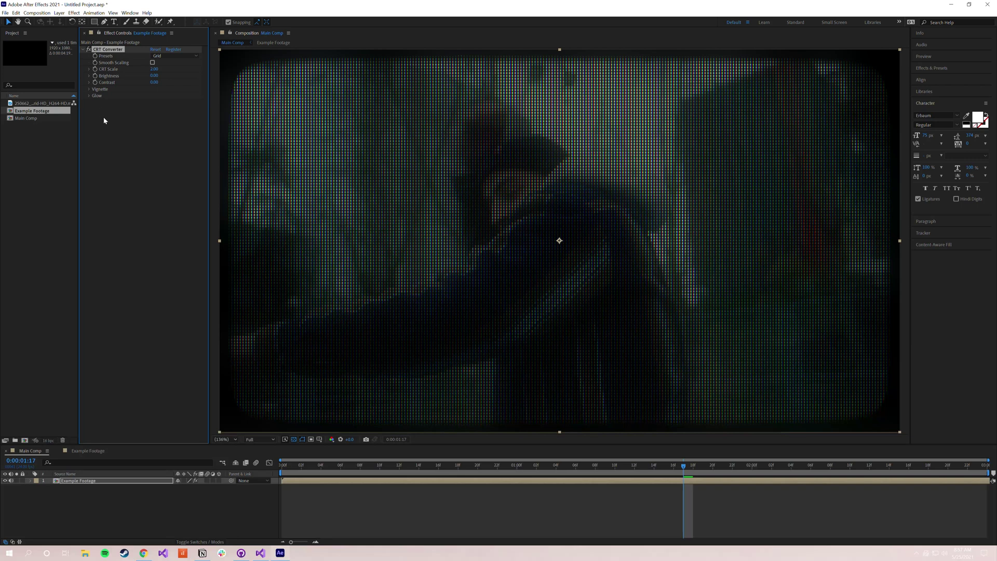
pyautogui.click(104, 119)
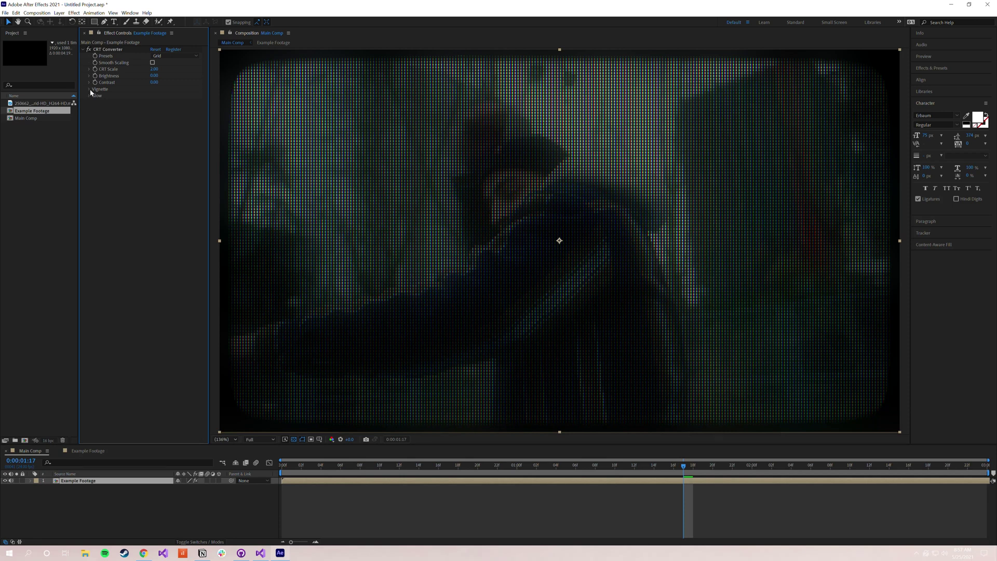
# Expand the CRT Converter's Vignette group and check its Enable box
pyautogui.click(90, 89)
pyautogui.click(153, 95)
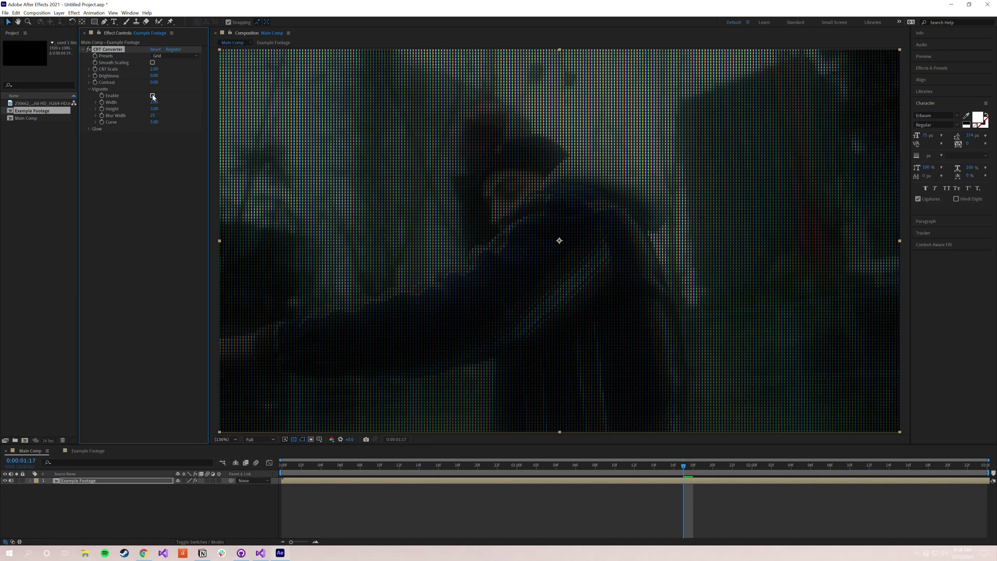
pyautogui.click(153, 96)
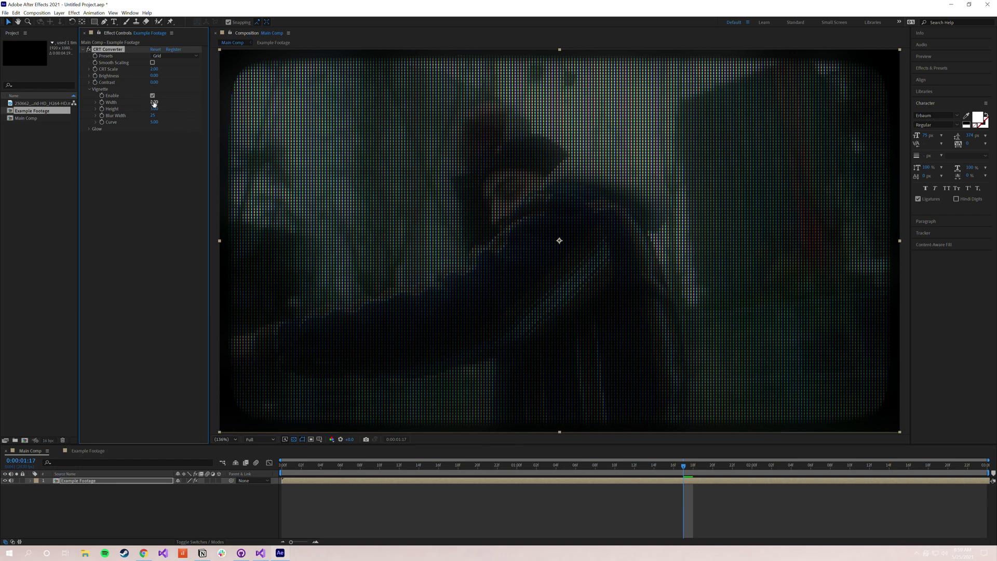
pyautogui.moveTo(153, 104); pyautogui.dragTo(168, 116)
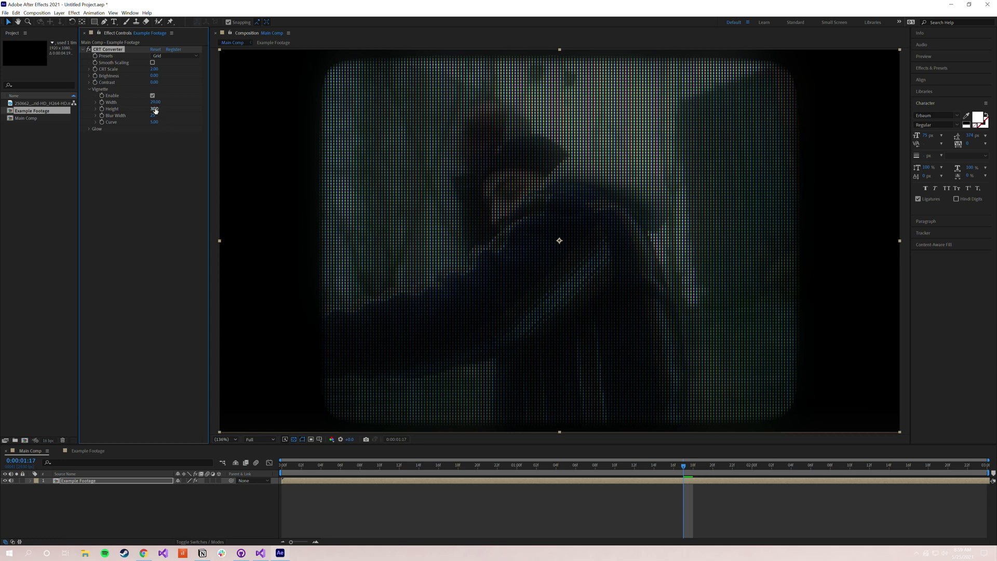
pyautogui.moveTo(155, 110); pyautogui.dragTo(183, 129)
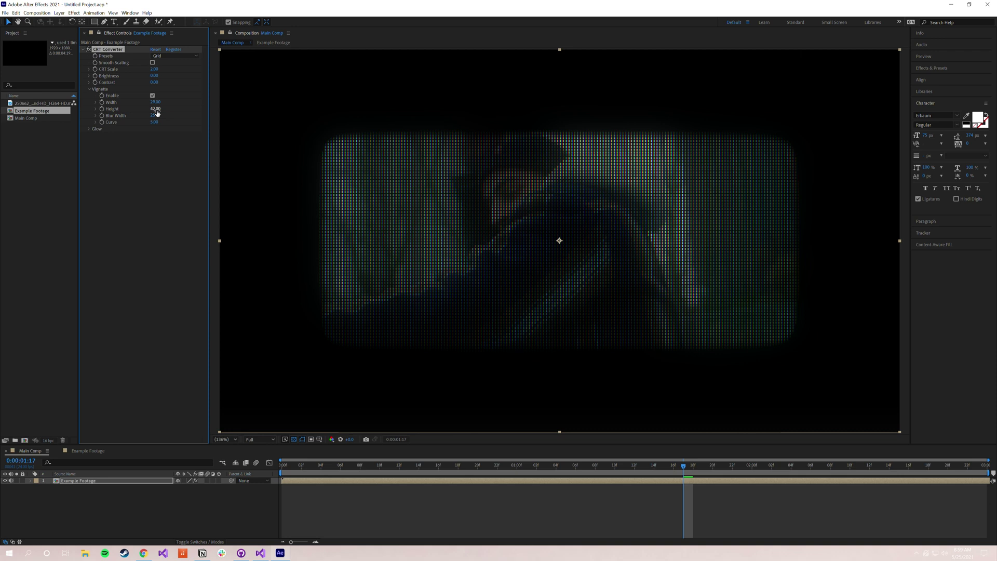
pyautogui.hotkey('ctrl', 'z')
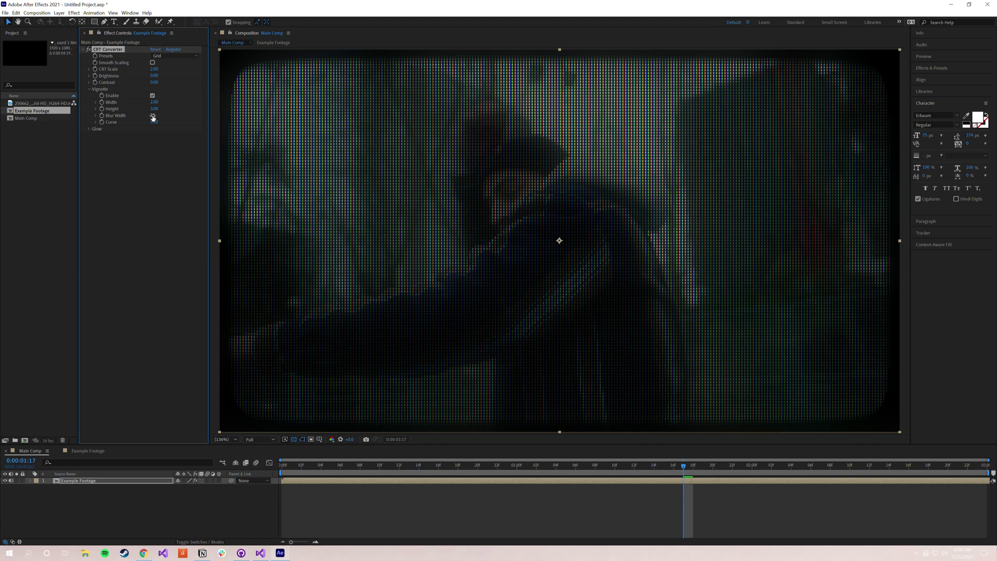
# Scrub the Vignette Blur Width down to 0 for crisp corners
pyautogui.moveTo(153, 118); pyautogui.dragTo(162, 147)
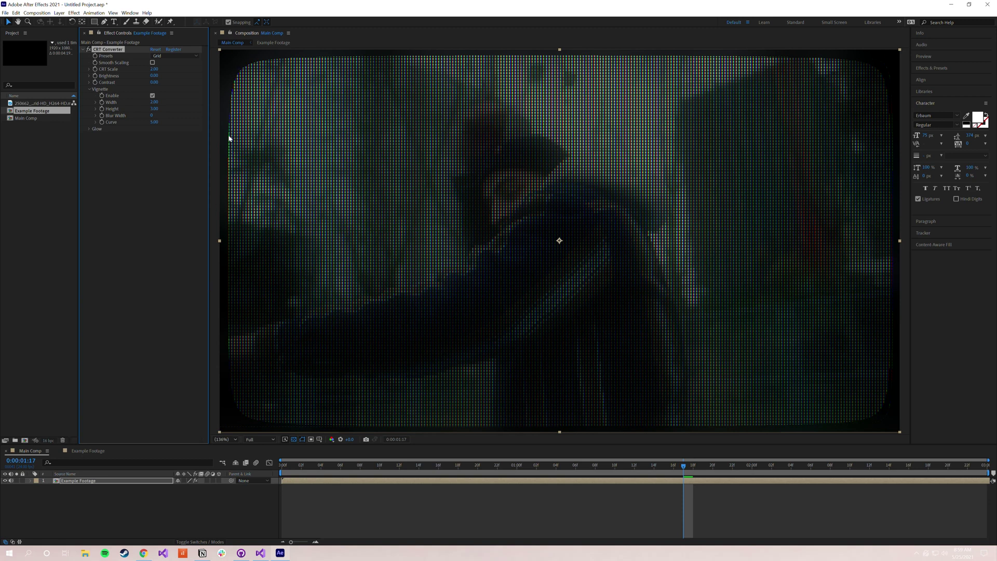
pyautogui.scroll(5, 228, 138)
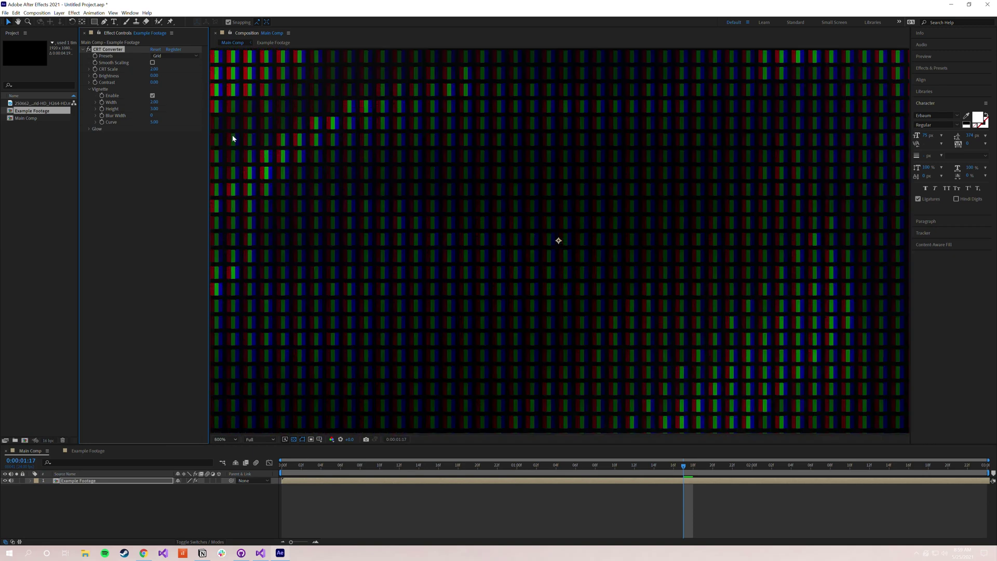
pyautogui.moveTo(232, 138); pyautogui.dragTo(656, 274)
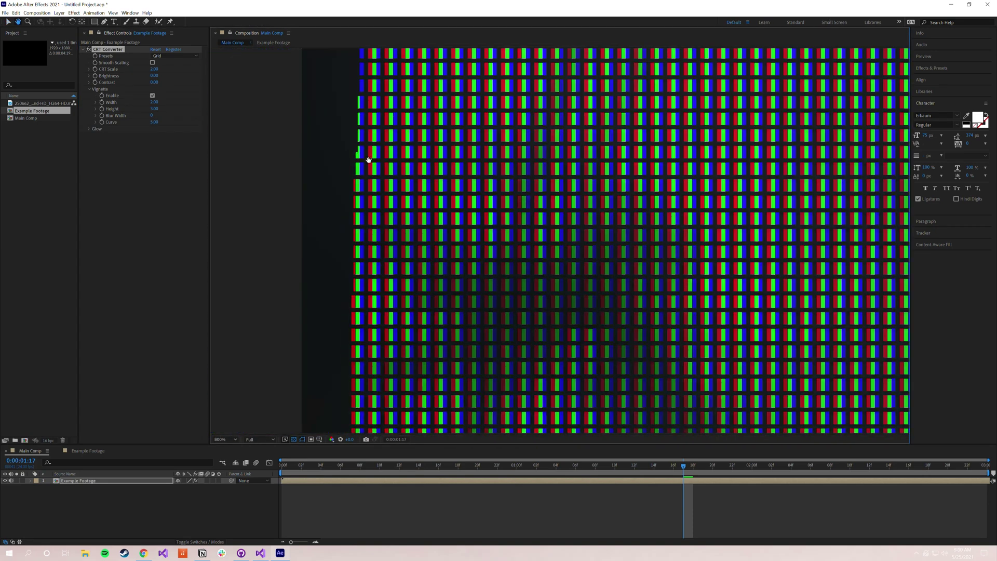
pyautogui.moveTo(369, 160); pyautogui.dragTo(479, 205)
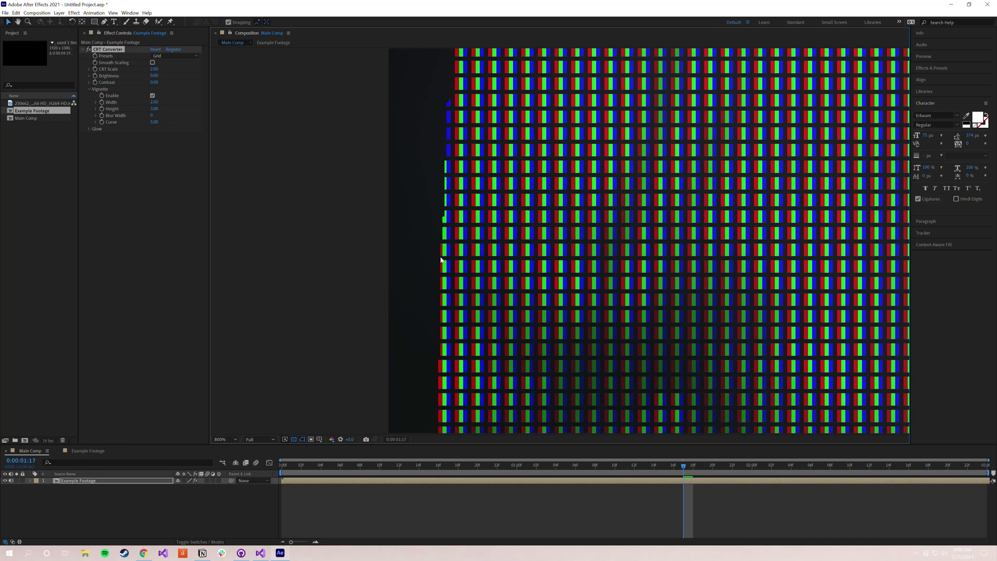
pyautogui.moveTo(478, 160); pyautogui.dragTo(529, 285)
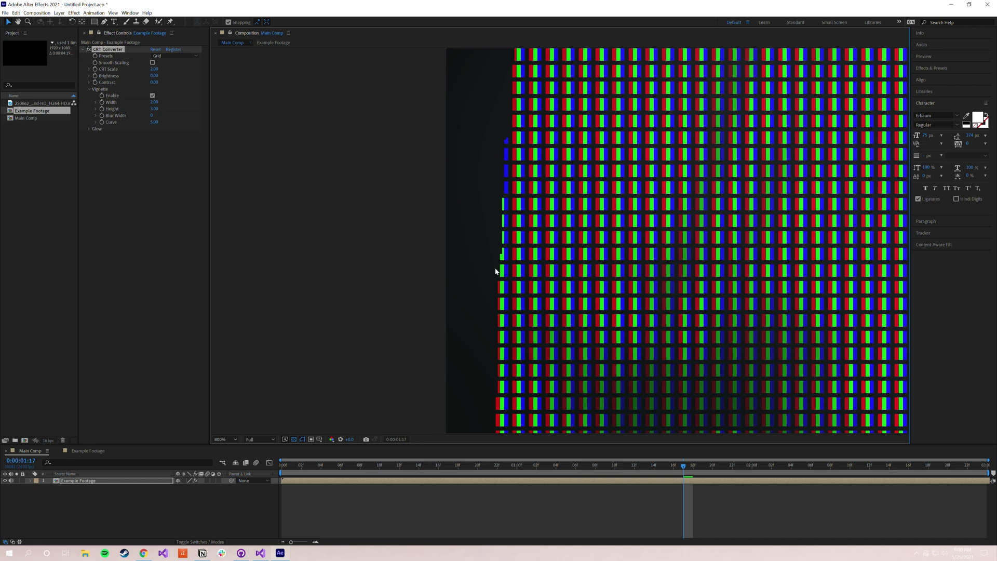
pyautogui.click(235, 439)
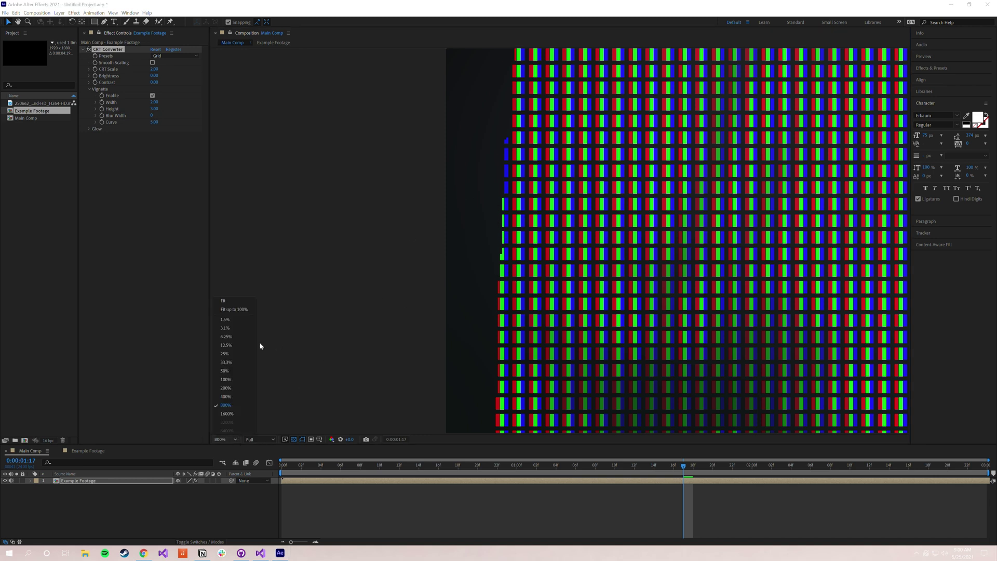
pyautogui.click(228, 300)
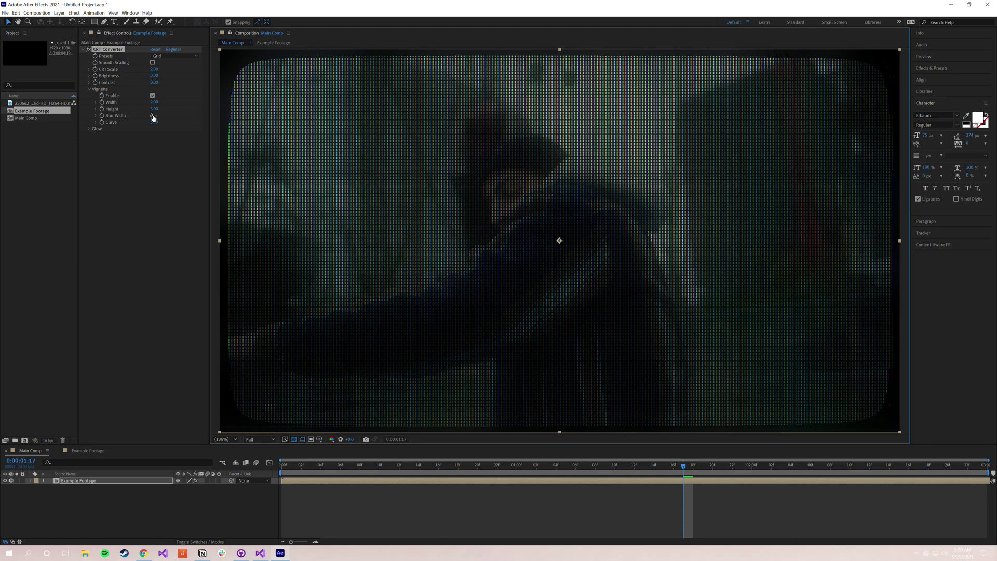
# Raise Vignette Blur Width to 25, test 50, and undo back to 25
pyautogui.moveTo(154, 117); pyautogui.dragTo(294, 88)
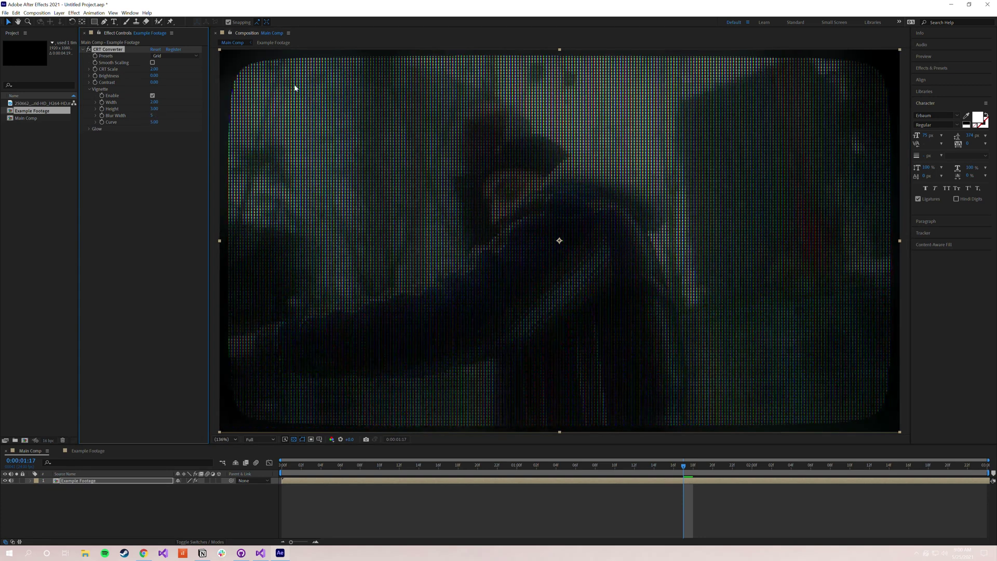
pyautogui.moveTo(152, 118); pyautogui.dragTo(158, 118)
pyautogui.click(150, 164)
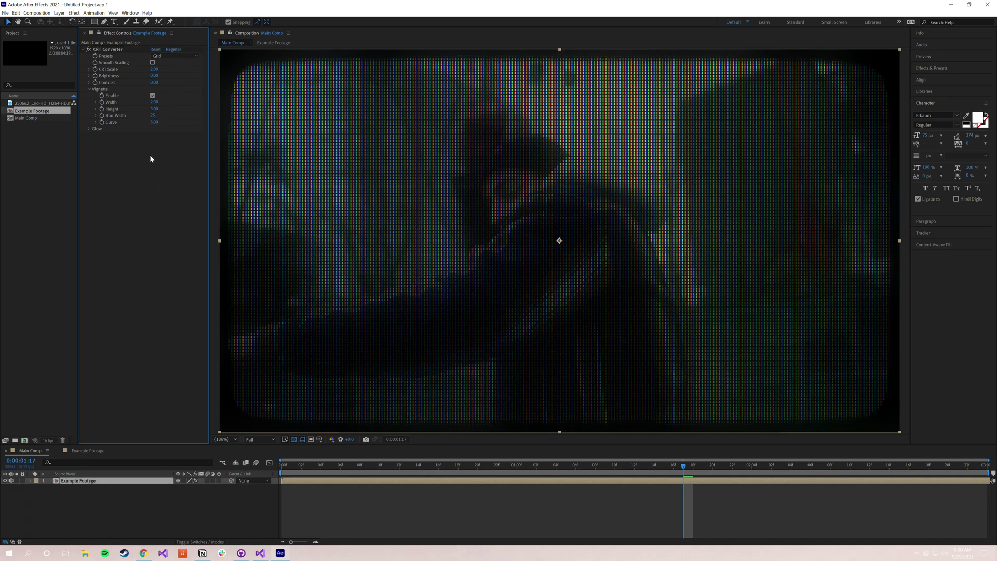
pyautogui.click(154, 116)
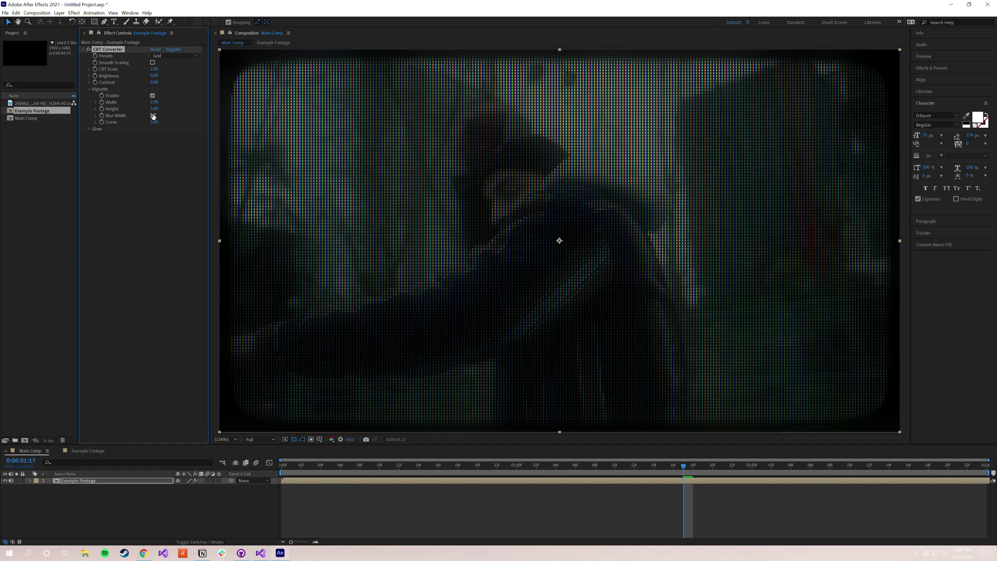
pyautogui.moveTo(153, 117); pyautogui.dragTo(166, 117)
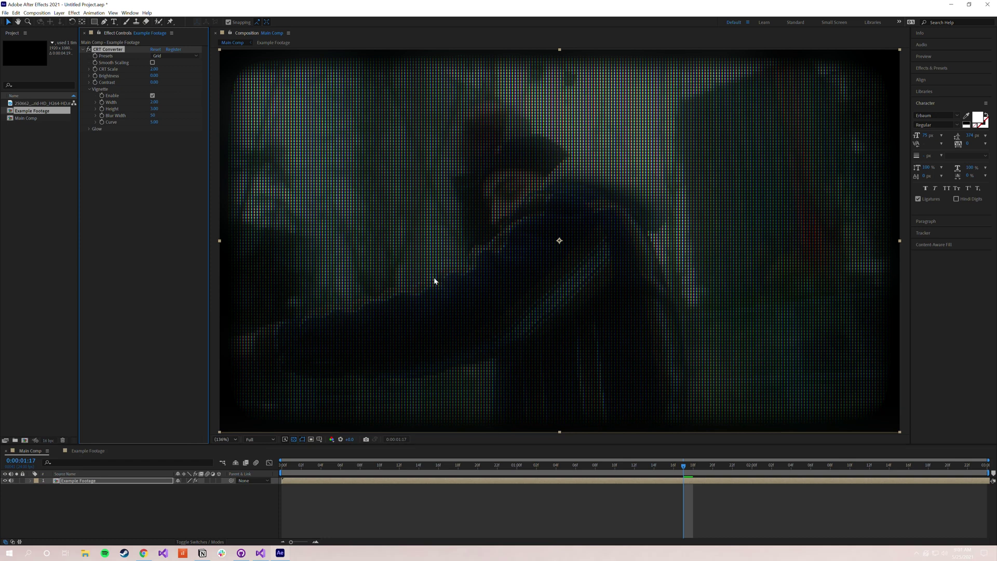
pyautogui.hotkey('ctrl', 'z')
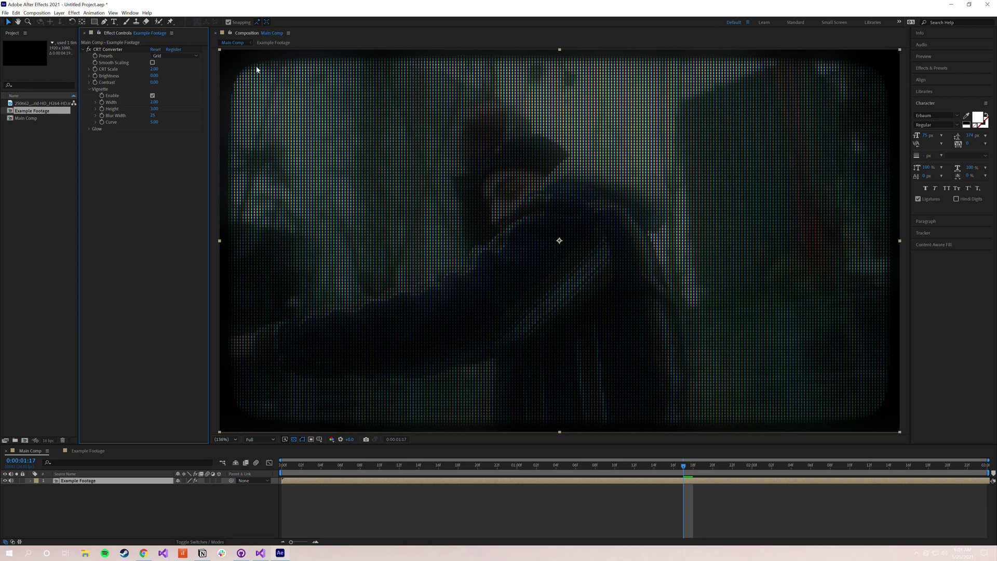
pyautogui.click(155, 122)
pyautogui.write('0')
pyautogui.press('Return')
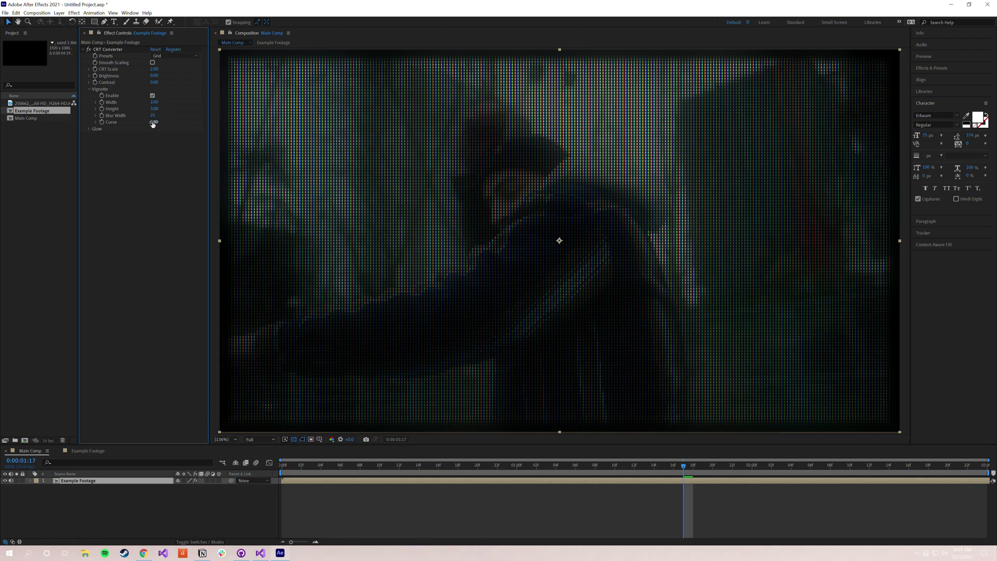
pyautogui.moveTo(153, 123); pyautogui.dragTo(415, 134)
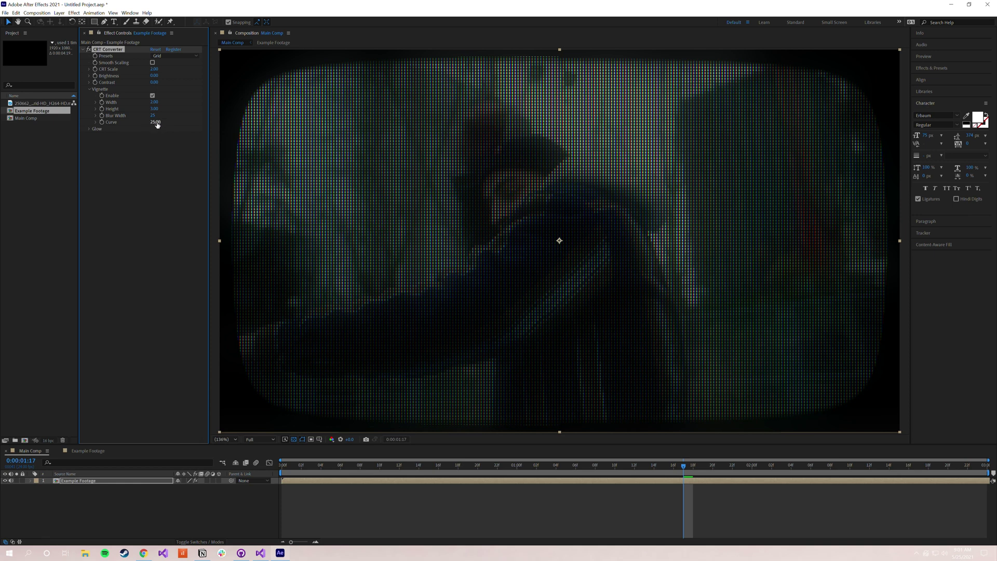
pyautogui.moveTo(157, 123); pyautogui.dragTo(146, 125)
pyautogui.click(145, 192)
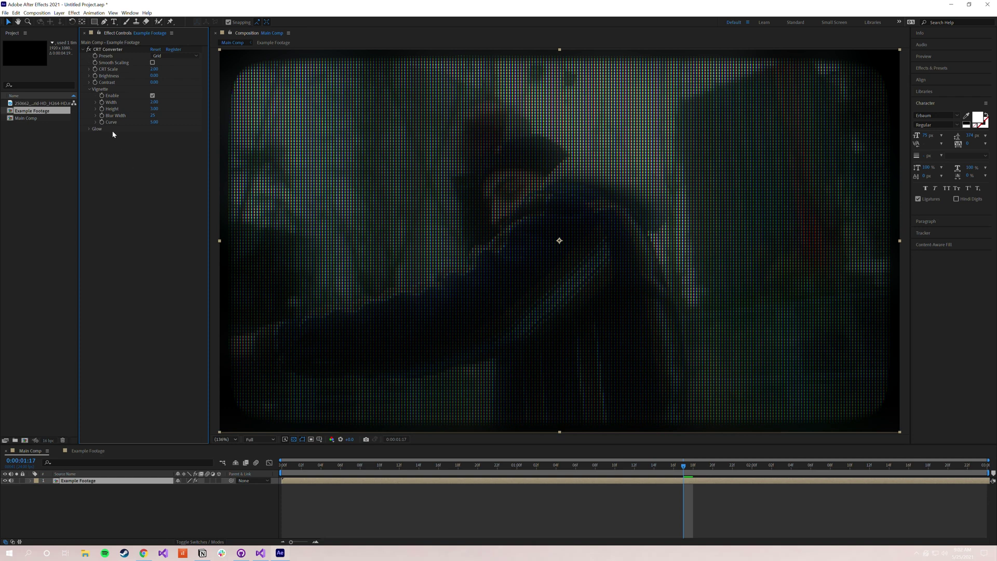
# Collapse Vignette, expand Glow, and toggle Glow Enable off and on to compare, leaving it on
pyautogui.click(90, 89)
pyautogui.click(89, 96)
pyautogui.click(153, 103)
pyautogui.click(152, 102)
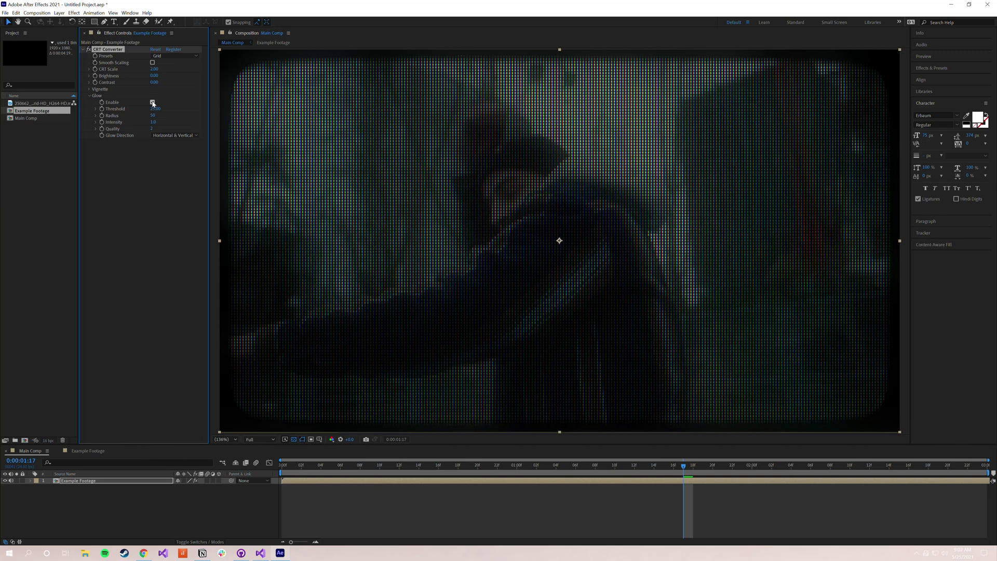
pyautogui.click(153, 103)
pyautogui.click(152, 102)
pyautogui.click(153, 103)
pyautogui.click(153, 103)
pyautogui.click(153, 103)
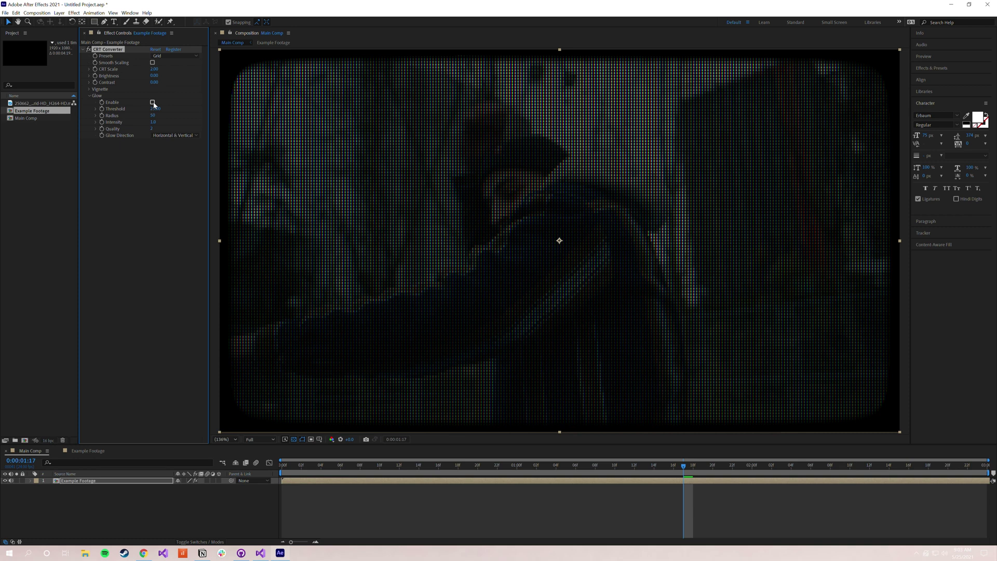
pyautogui.click(152, 102)
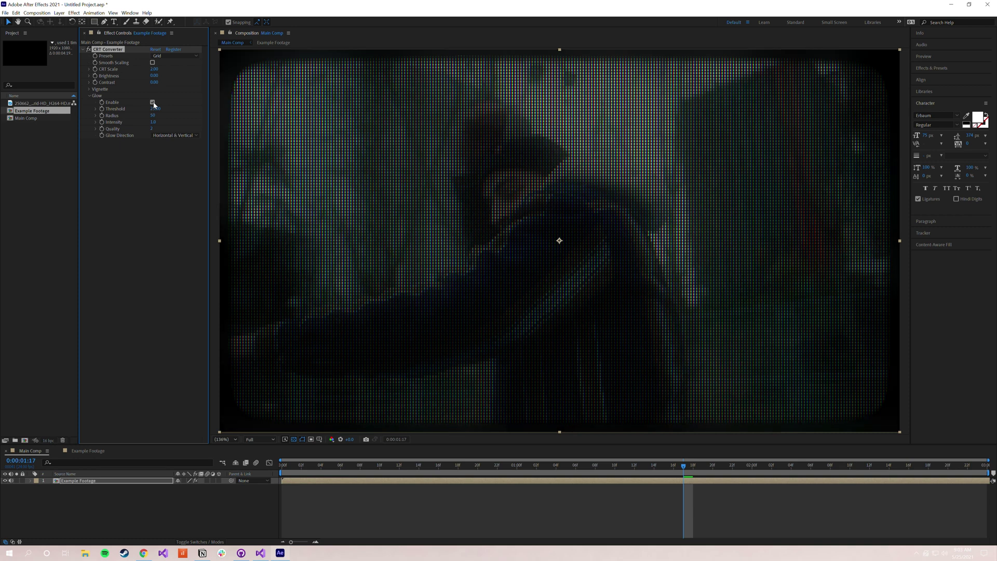
pyautogui.click(154, 76)
# Try glow thresholds of 75, 100 and 1, then scrub the threshold up to 25
pyautogui.click(155, 109)
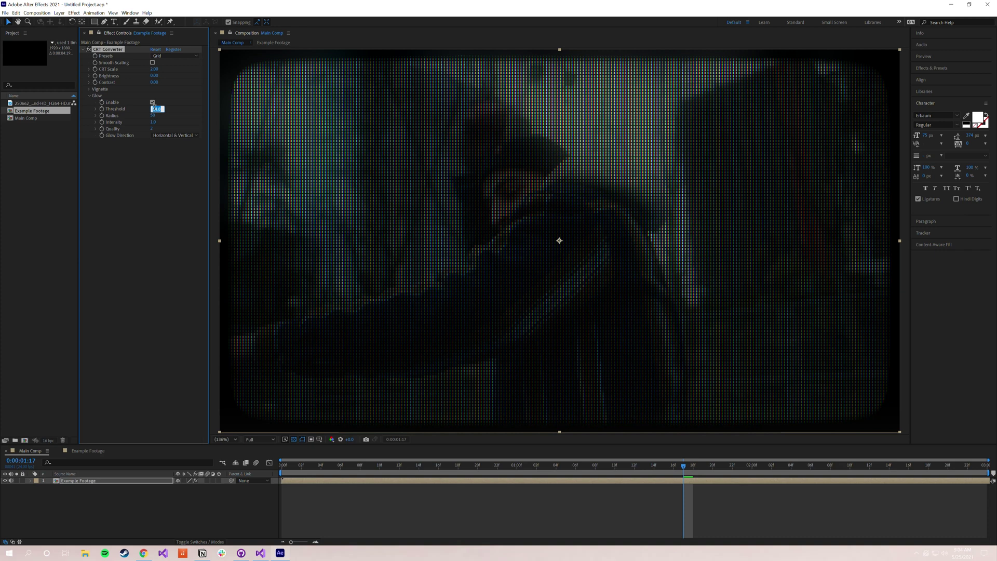
pyautogui.write('75')
pyautogui.press('Return')
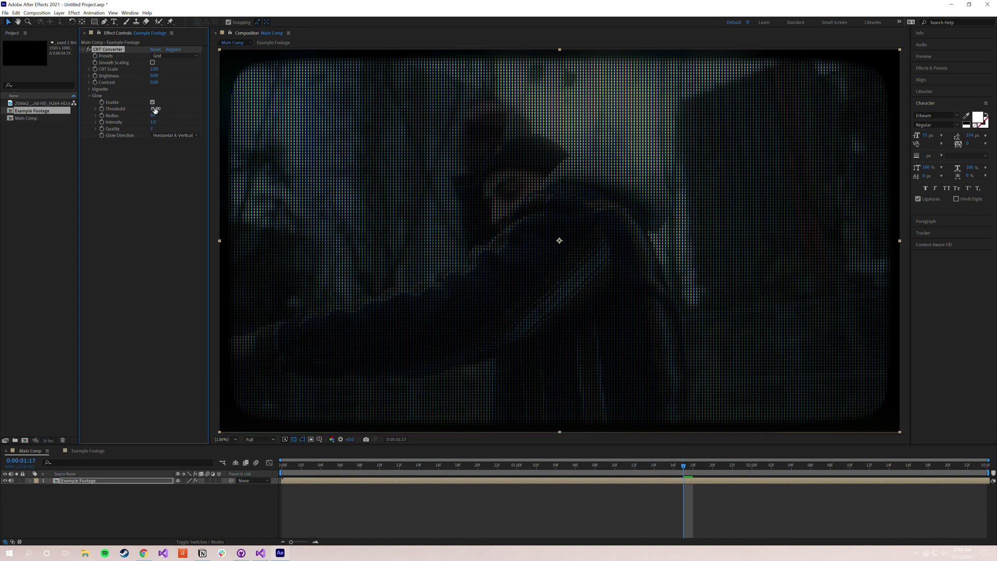
pyautogui.click(155, 109)
pyautogui.write('100')
pyautogui.press('Return')
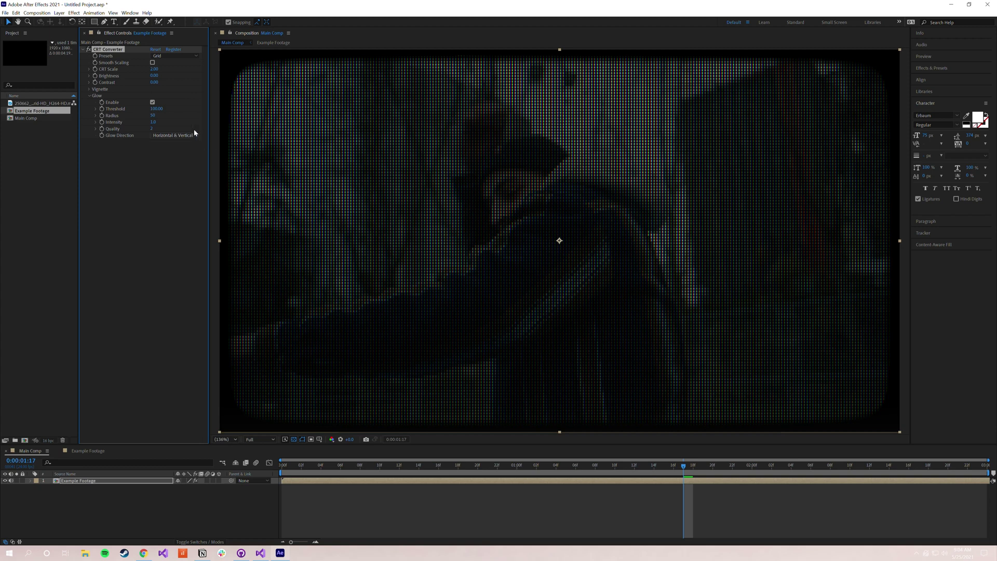
pyautogui.click(158, 109)
pyautogui.write('1')
pyautogui.press('Return')
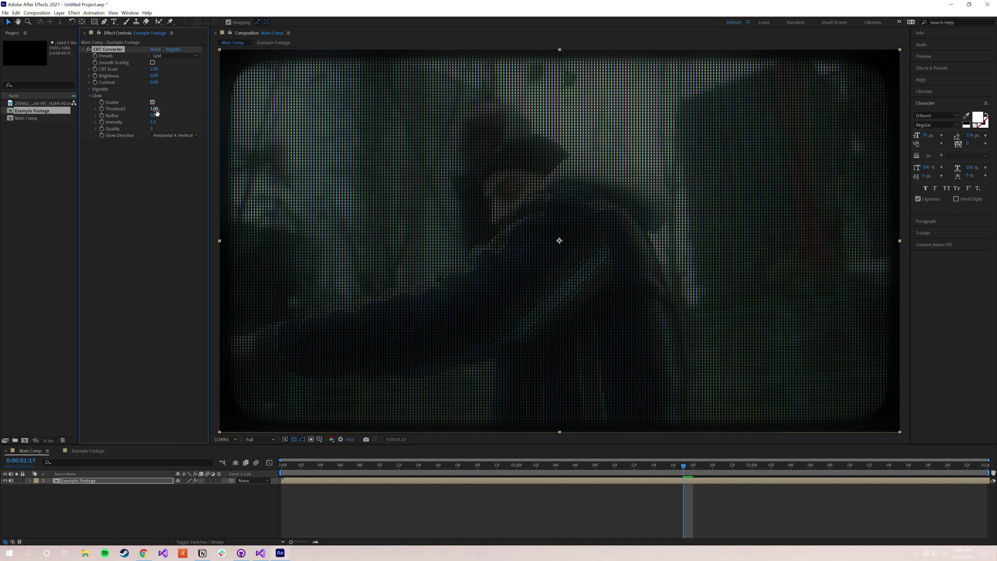
pyautogui.moveTo(157, 112); pyautogui.dragTo(169, 112)
# Scrub the glow radius and toggle the glow off and back on to compare
pyautogui.moveTo(153, 118); pyautogui.dragTo(153, 118)
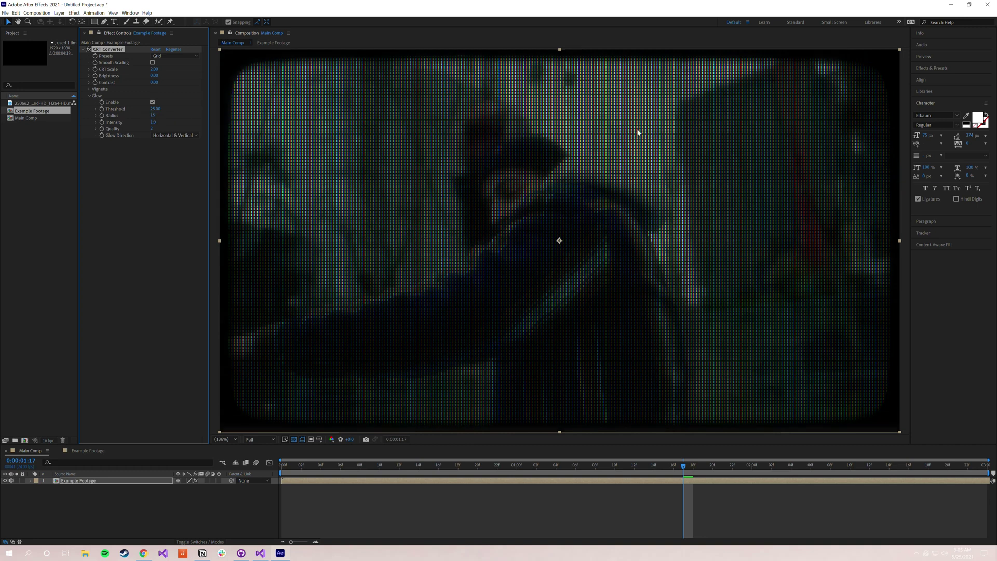
pyautogui.click(153, 102)
pyautogui.click(153, 102)
# Try glow radius values of 5 and 50, then fine-tune the radius by scrubbing
pyautogui.click(153, 115)
pyautogui.write('5')
pyautogui.press('Return')
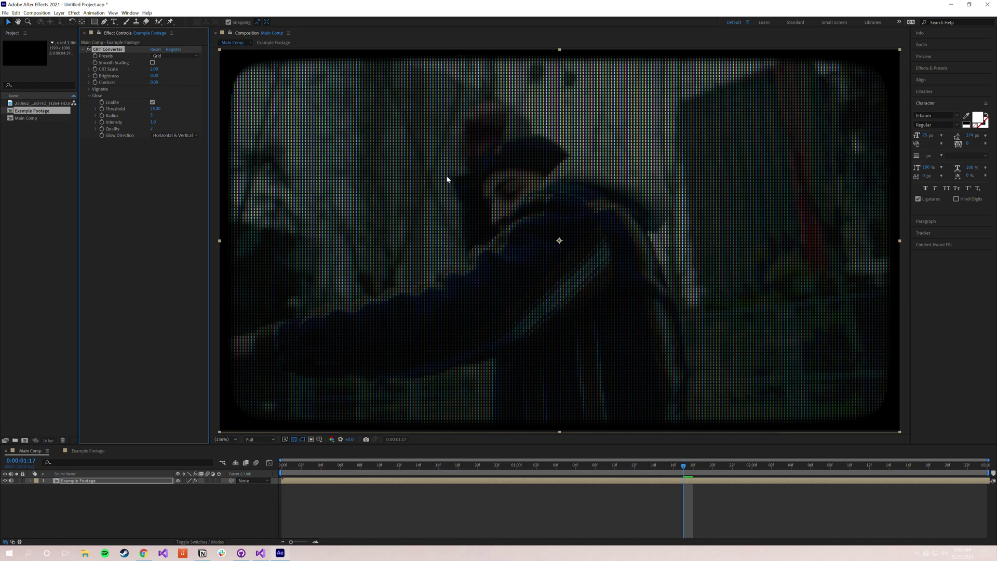
pyautogui.click(152, 115)
pyautogui.write('50')
pyautogui.press('Return')
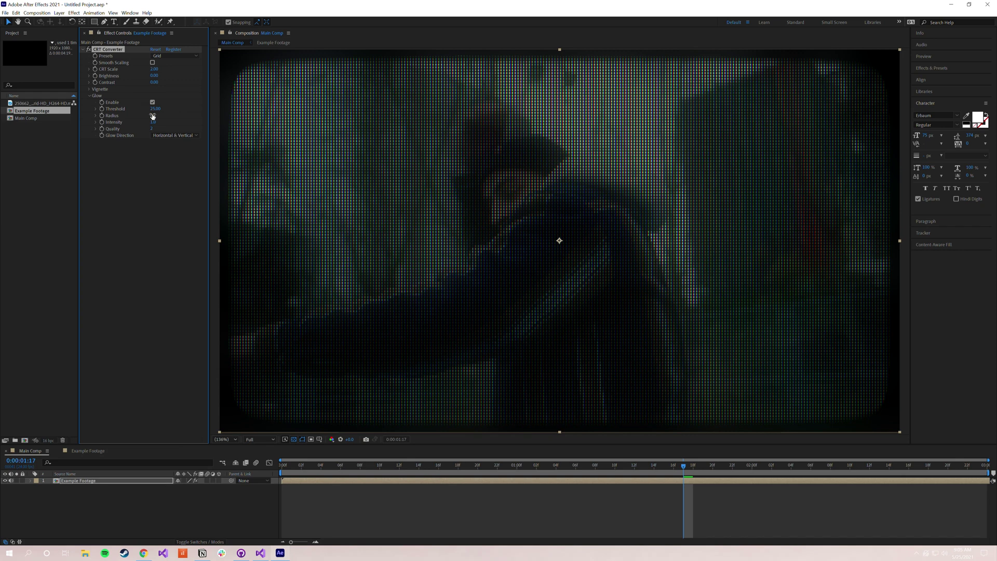
pyautogui.moveTo(153, 116); pyautogui.dragTo(153, 115)
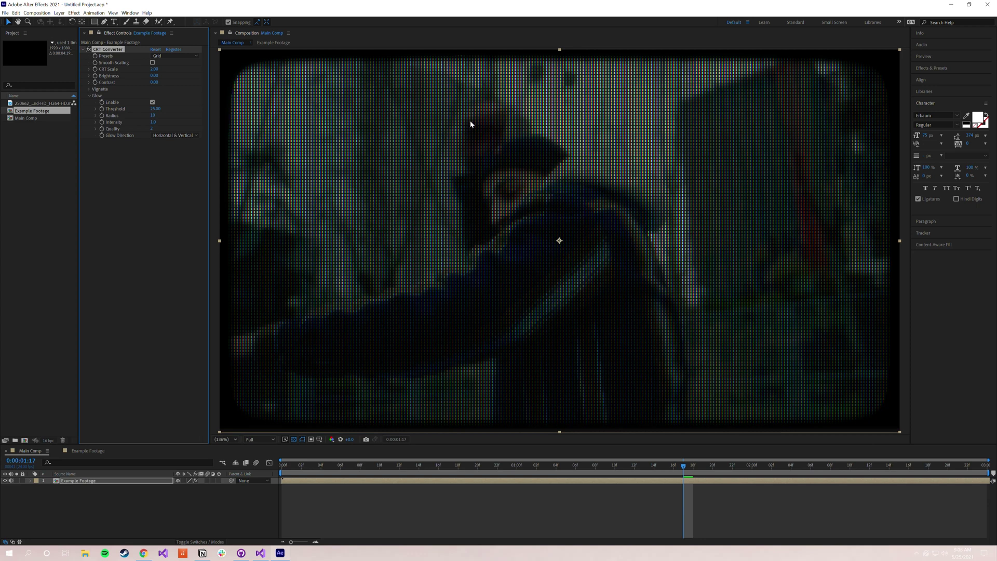
# Set the glow intensity to 2.0 and reveal its slider
pyautogui.moveTo(154, 122); pyautogui.dragTo(146, 125)
pyautogui.click(154, 122)
pyautogui.write('2')
pyautogui.press('Return')
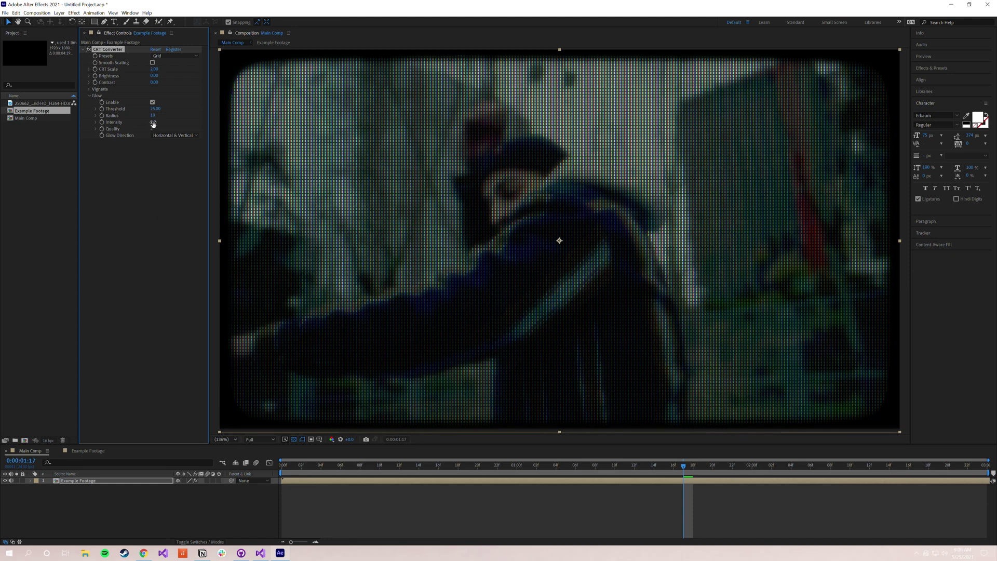
pyautogui.click(96, 122)
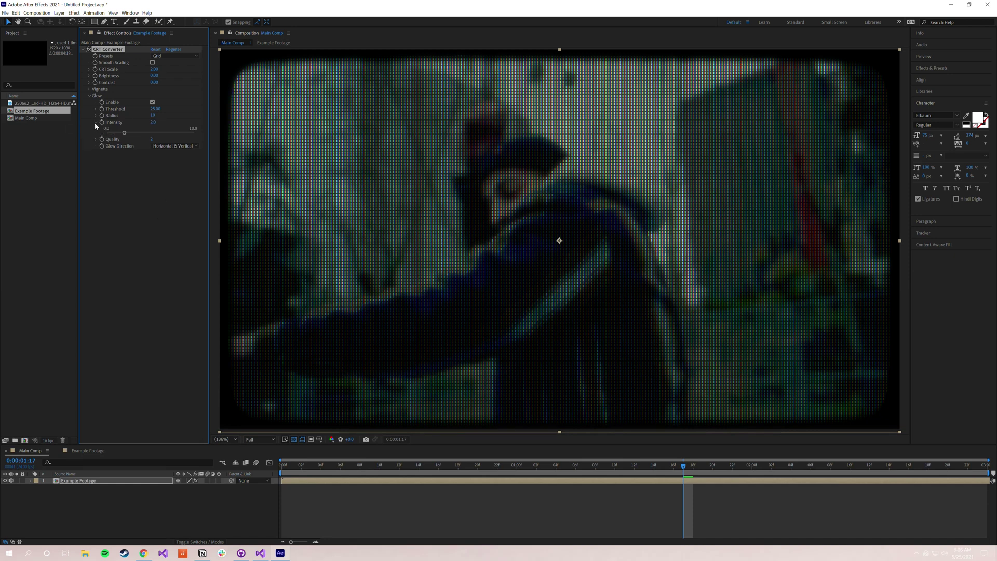
# Try glow intensities of 5.0 and then 2.3
pyautogui.click(153, 123)
pyautogui.write('5')
pyautogui.press('Return')
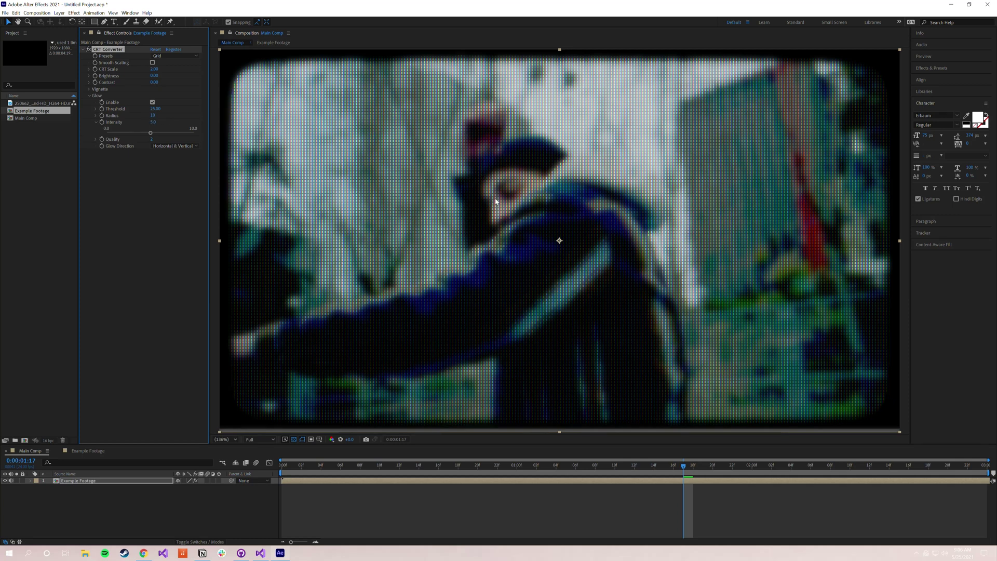
pyautogui.click(152, 122)
pyautogui.write('2.3')
pyautogui.press('Return')
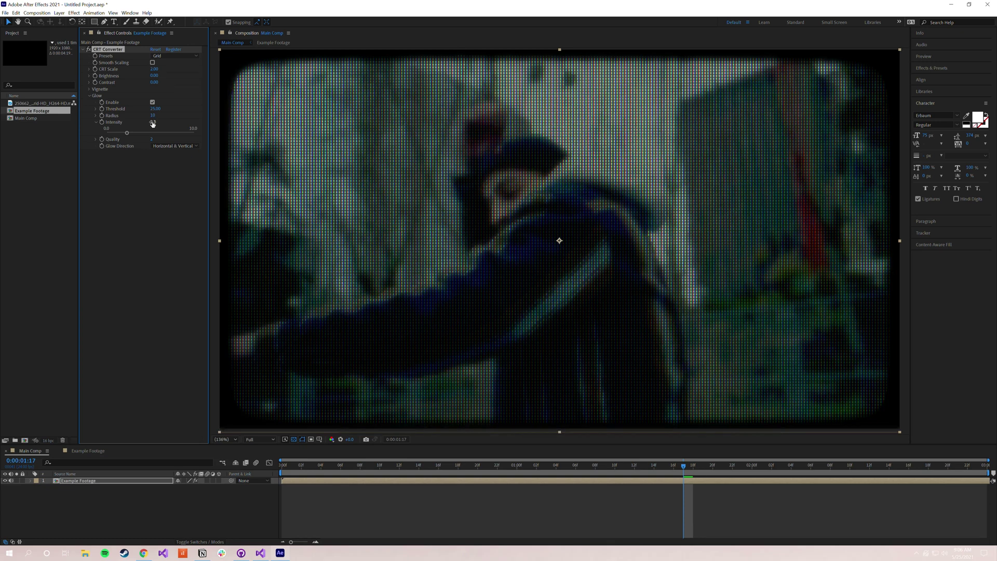
# Lower the glow intensity through 2.0 and 1.5, settling on 1.0
pyautogui.click(153, 122)
pyautogui.write('2')
pyautogui.press('Return')
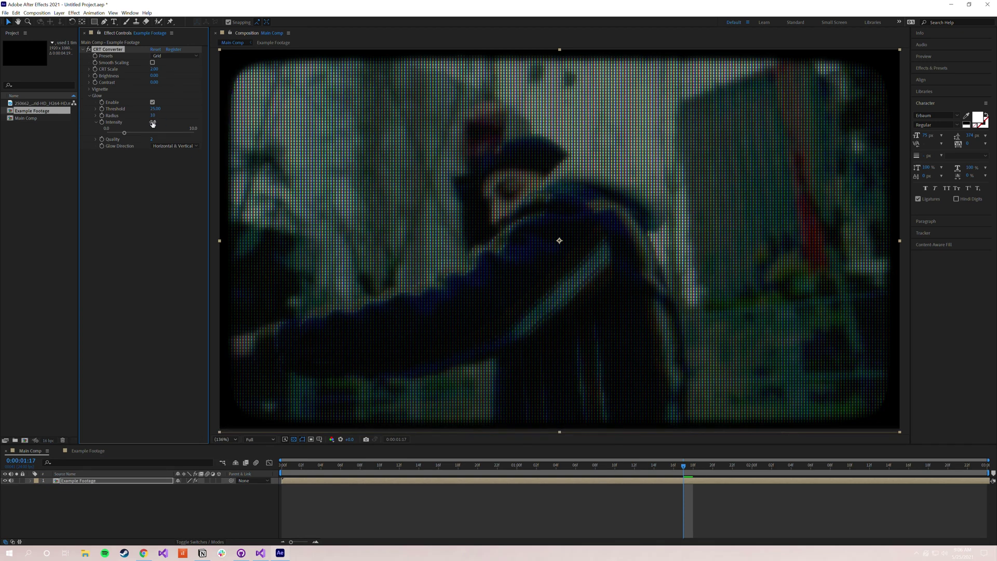
pyautogui.click(153, 123)
pyautogui.write('1.5')
pyautogui.press('Return')
pyautogui.click(153, 122)
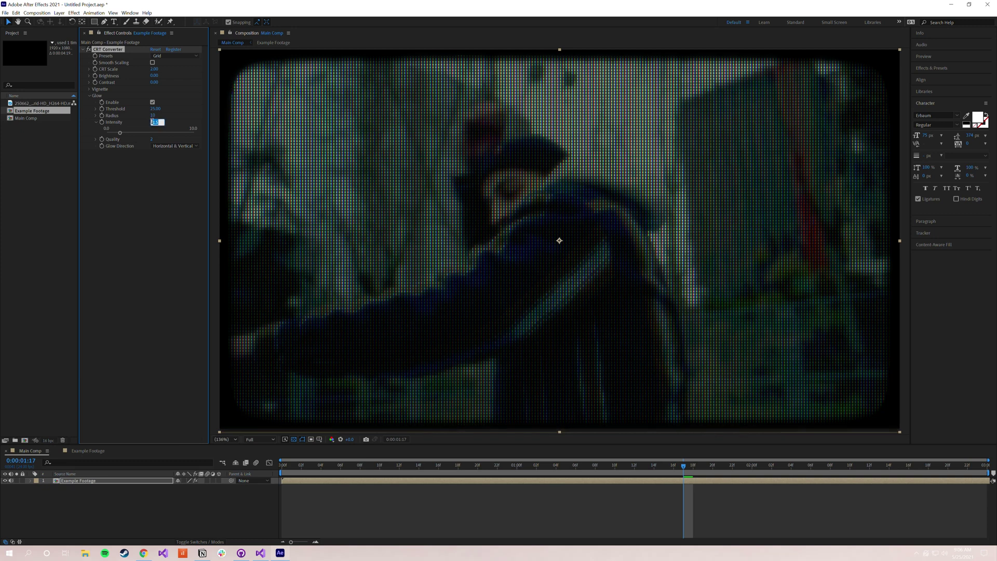
pyautogui.write('1')
pyautogui.press('Return')
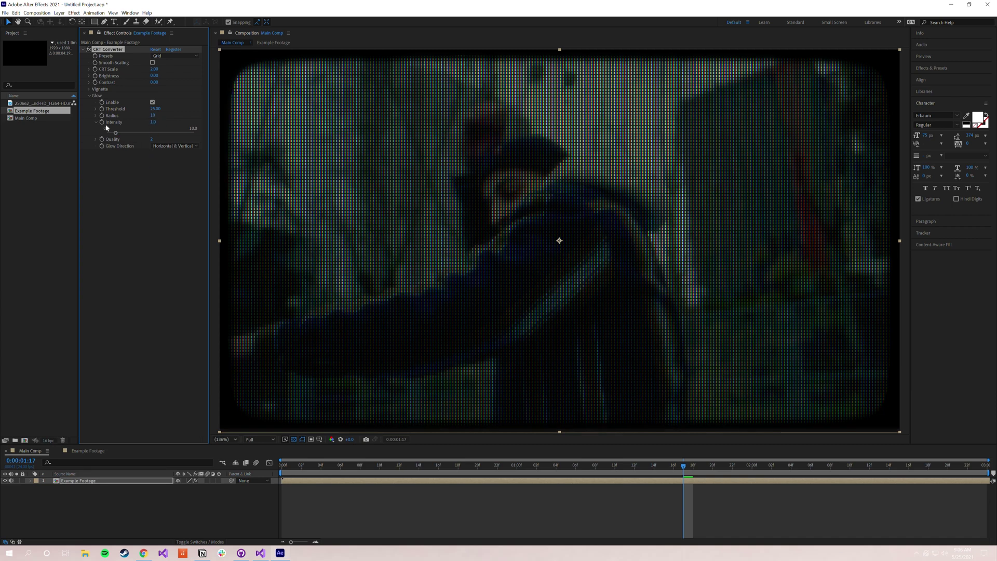
# Hide the intensity slider and set glow quality to 1
pyautogui.click(96, 122)
pyautogui.click(152, 129)
pyautogui.write('1')
pyautogui.press('Return')
# Magnify the preview and compare glow quality 3, 2 and 1 on the CRT pixels
pyautogui.press('.')
pyautogui.press('.')
pyautogui.press('.')
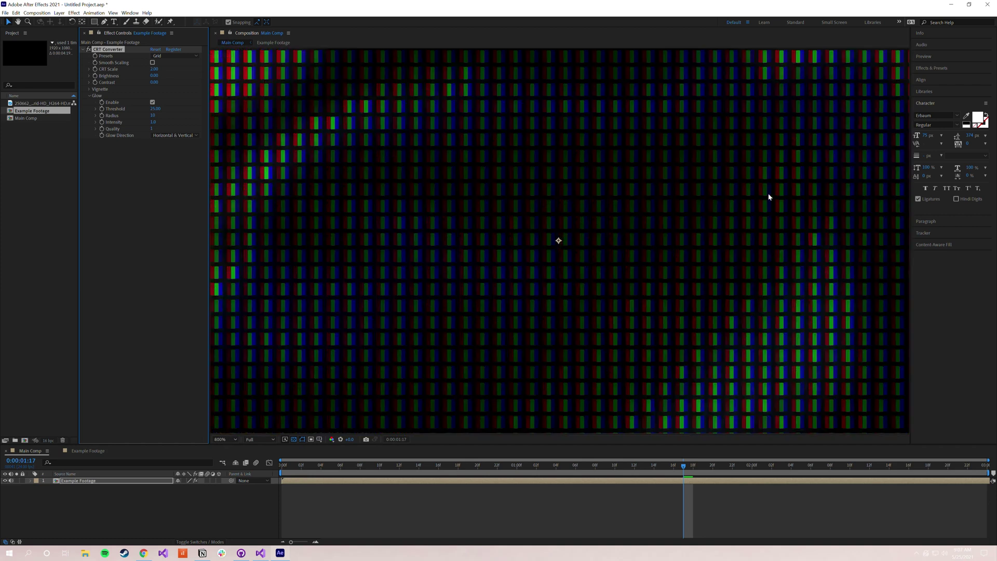
pyautogui.click(152, 129)
pyautogui.write('3')
pyautogui.press('Return')
pyautogui.click(153, 128)
pyautogui.write('2')
pyautogui.press('Return')
pyautogui.click(151, 129)
pyautogui.write('1')
pyautogui.press('Return')
# Set the preview magnification to Fit so the whole frame shows
pyautogui.click(151, 240)
pyautogui.click(231, 439)
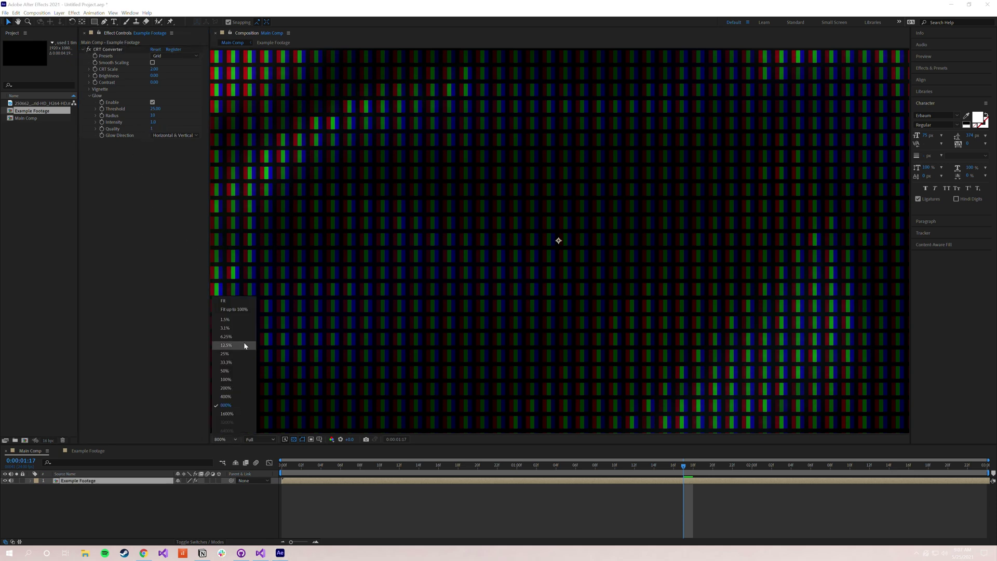
pyautogui.click(223, 301)
pyautogui.click(154, 240)
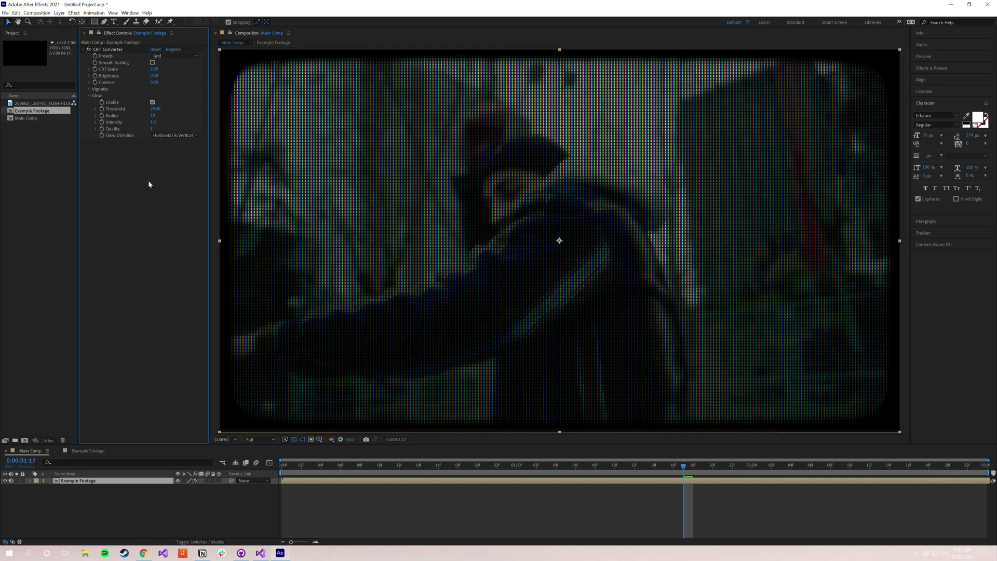
# Set the CRT Converter glow quality to 2, then scrub the value
pyautogui.click(152, 128)
pyautogui.write('2')
pyautogui.press('Return')
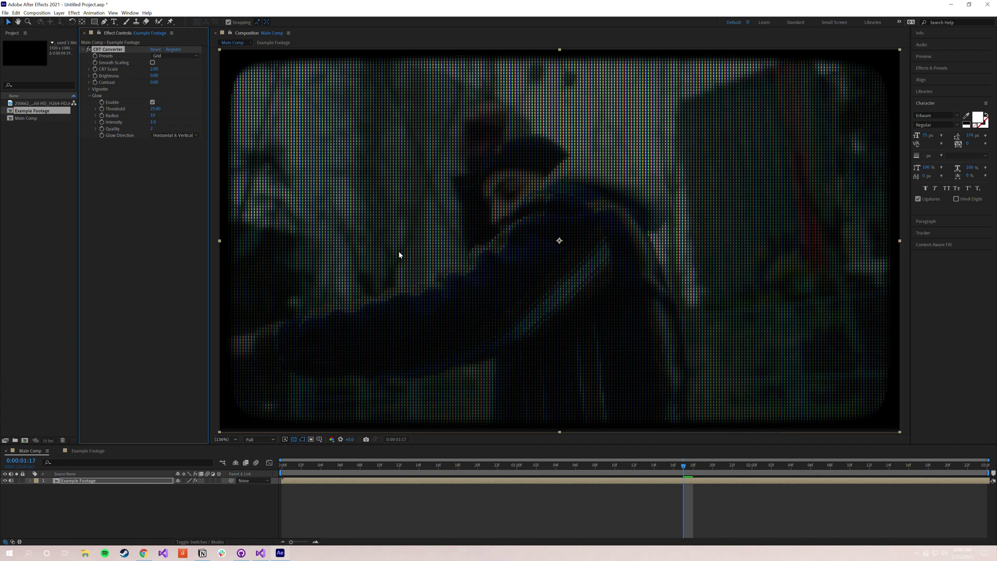
pyautogui.moveTo(152, 128); pyautogui.dragTo(161, 136)
pyautogui.click(162, 136)
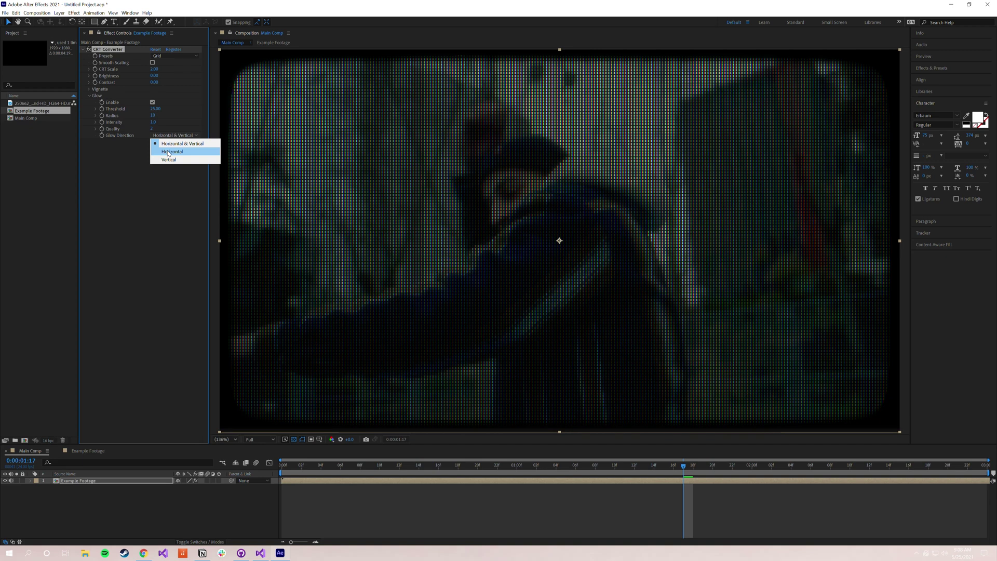
# Set glow direction to Horizontal and the glow radius to 250
pyautogui.click(168, 152)
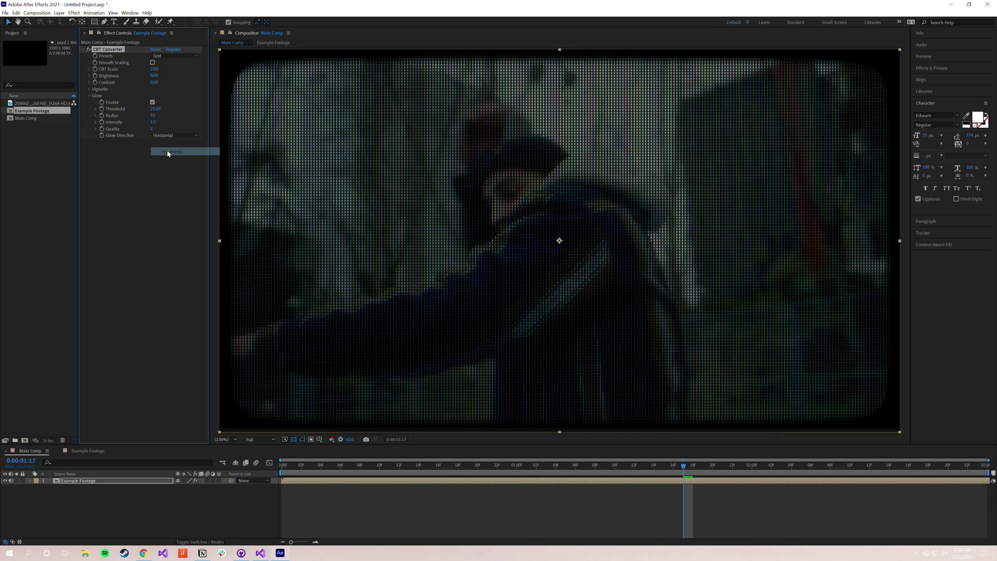
pyautogui.click(153, 116)
pyautogui.write('250')
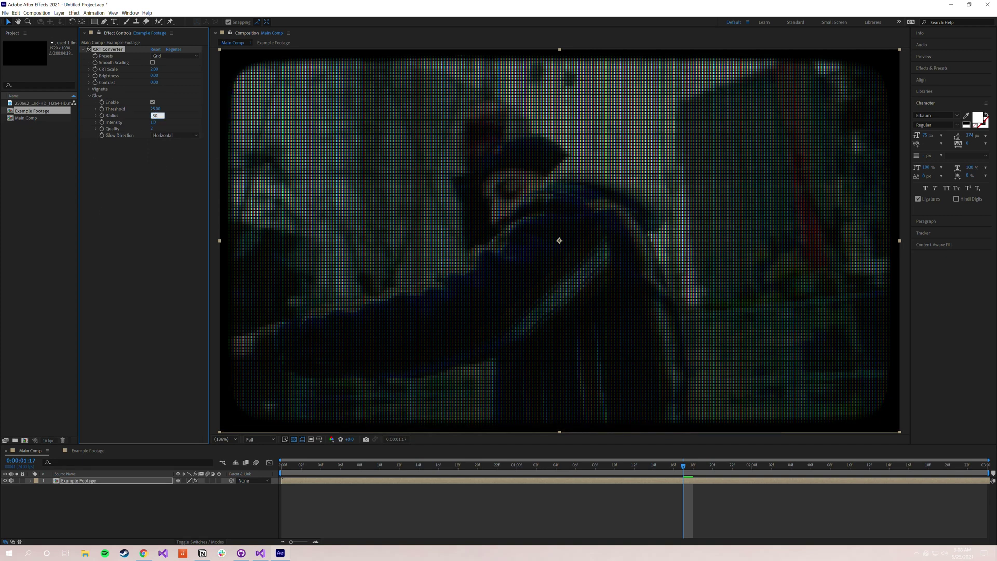
pyautogui.press('Return')
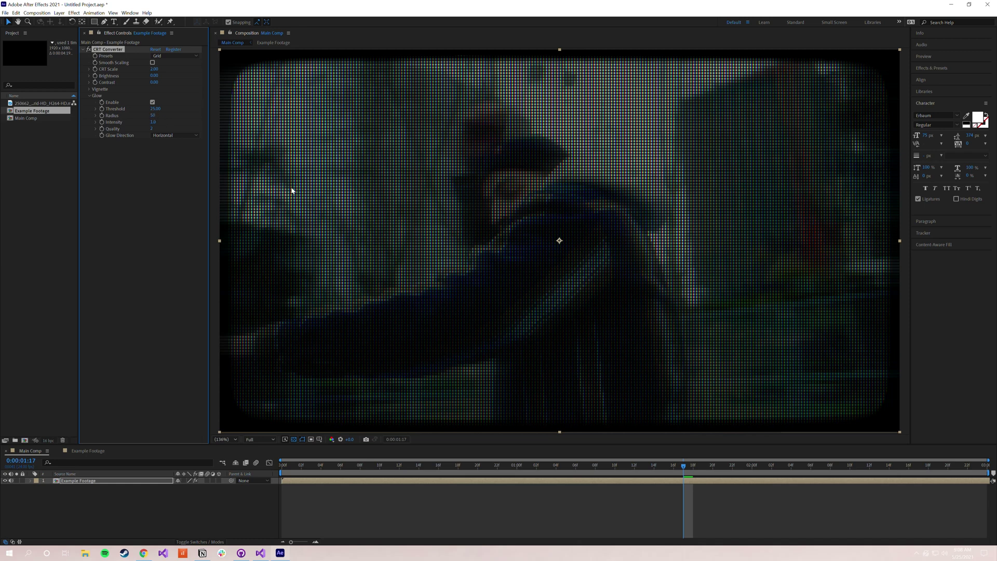
# Try Horizontal & Vertical, Horizontal and Vertical directions, undoing back to Horizontal & Vertical
pyautogui.click(172, 136)
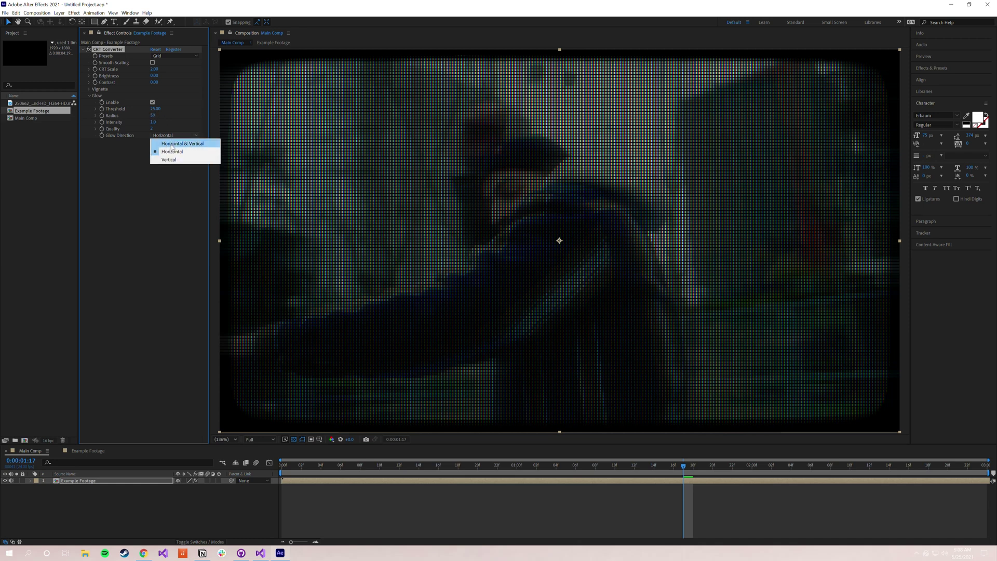
pyautogui.click(172, 145)
pyautogui.click(170, 136)
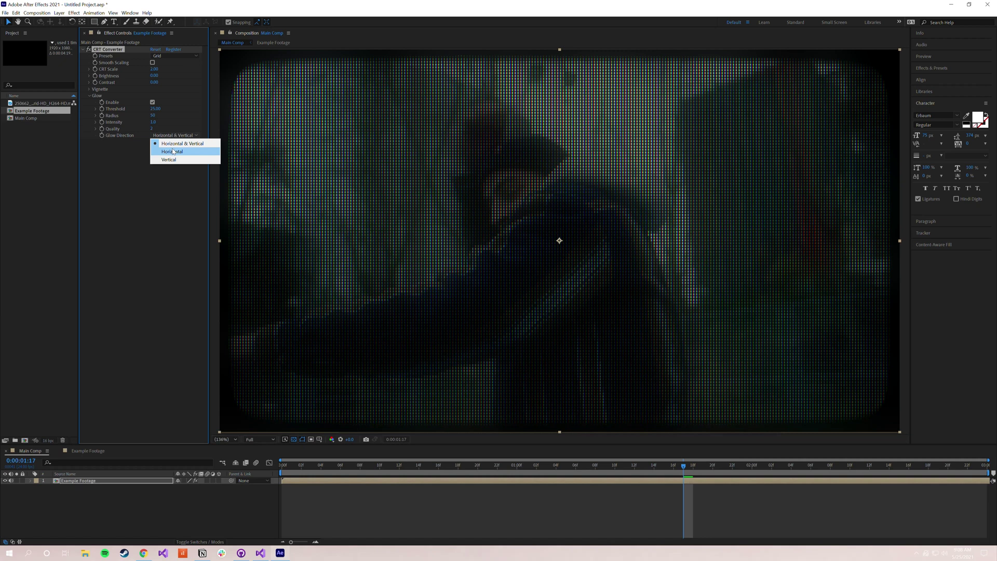
pyautogui.click(174, 152)
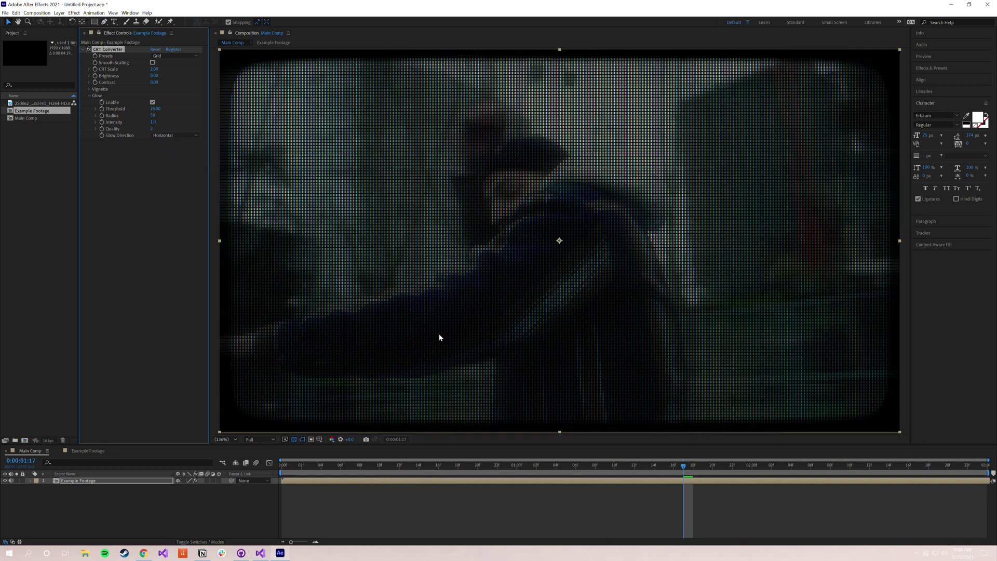
pyautogui.click(172, 135)
pyautogui.click(173, 158)
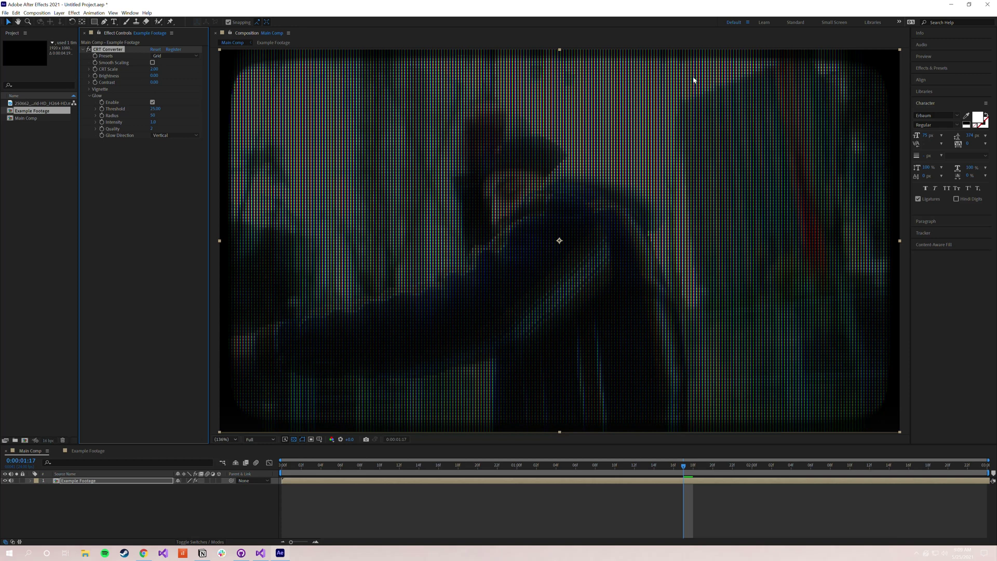
pyautogui.hotkey('ctrl', 'z')
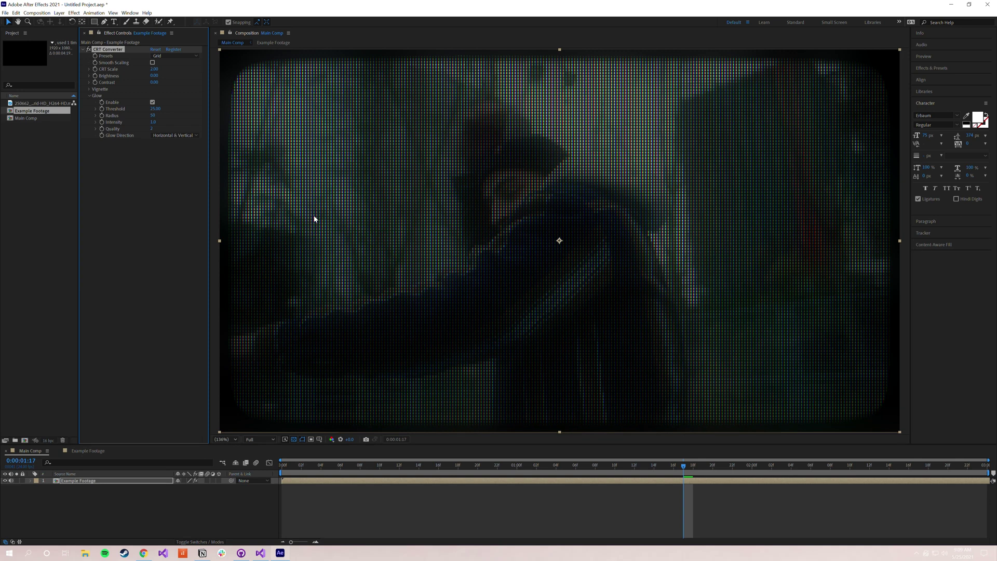
# Deselect the CRT Converter effect and collapse its Glow group in Effect Controls
pyautogui.click(141, 158)
pyautogui.click(90, 96)
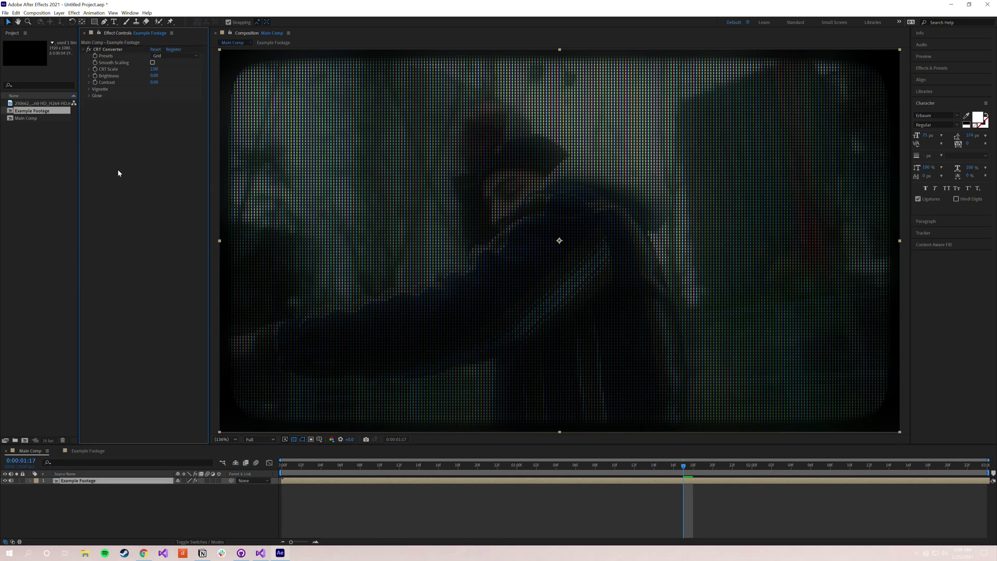